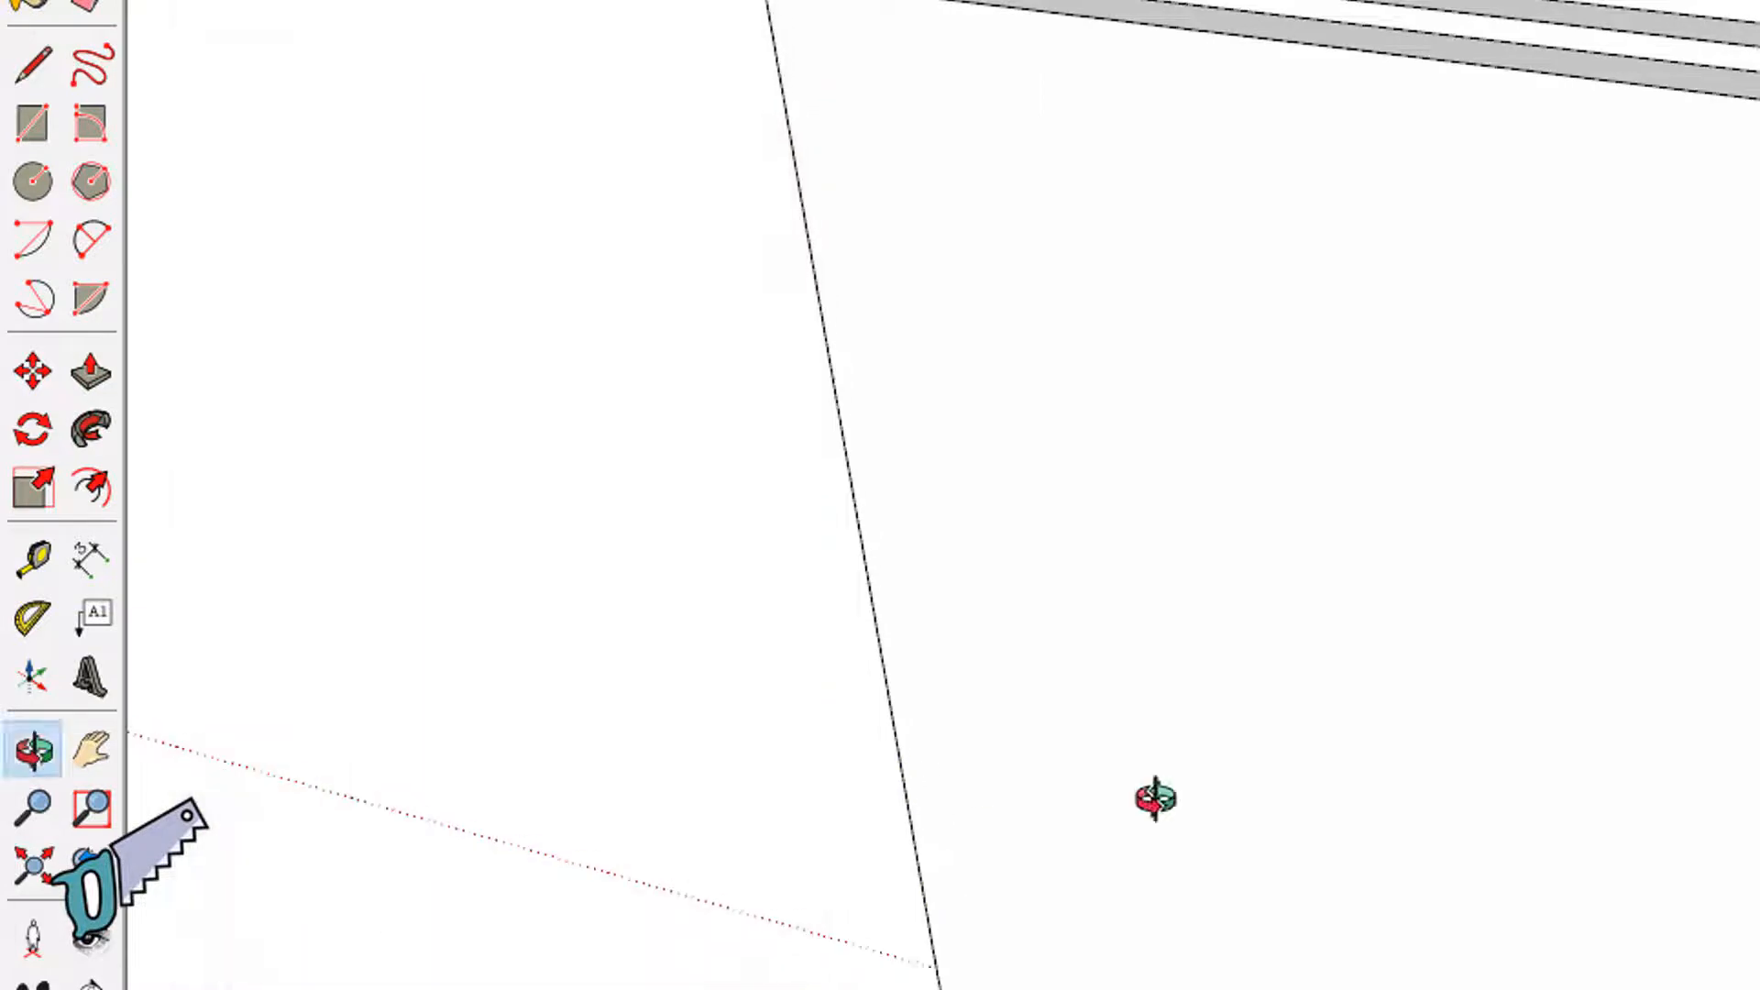
Step: Rotate the second vertical panel to a horizontal position with Symétrie Rotation
mouse_move(1182, 297)
middle_mouse_down()
mouse_move(766, 338)
mouse_move(683, 367)
middle_mouse_up()
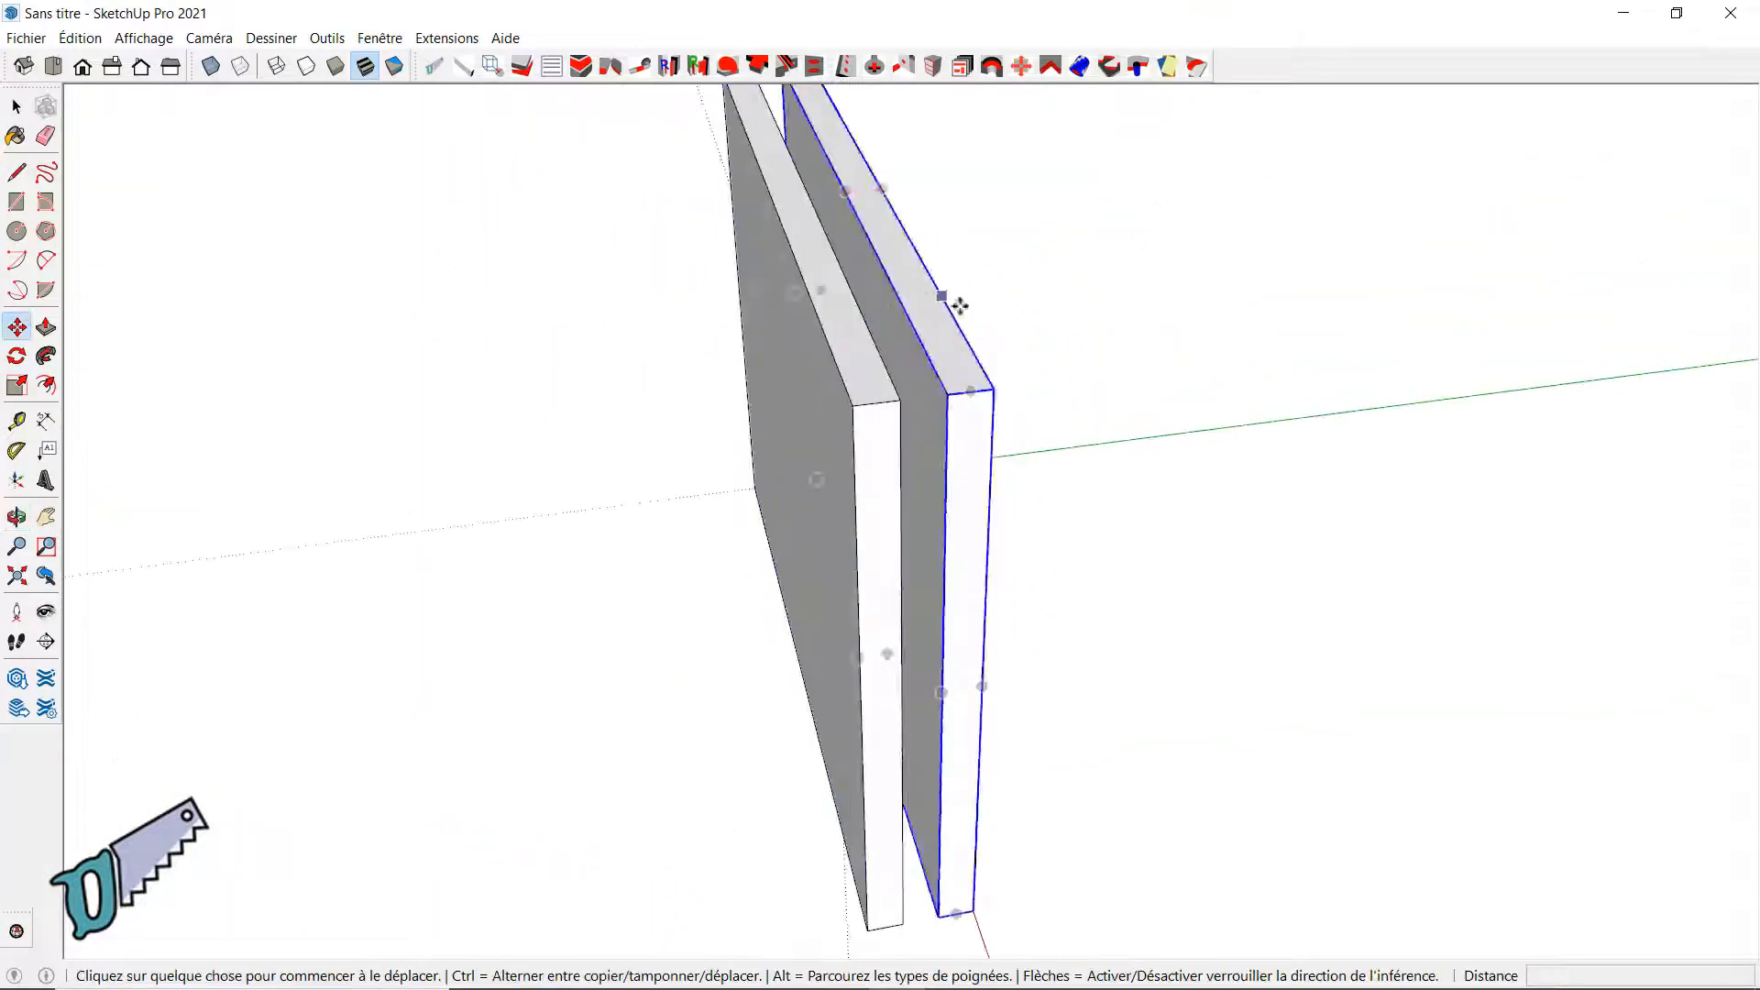
right_click(952, 362)
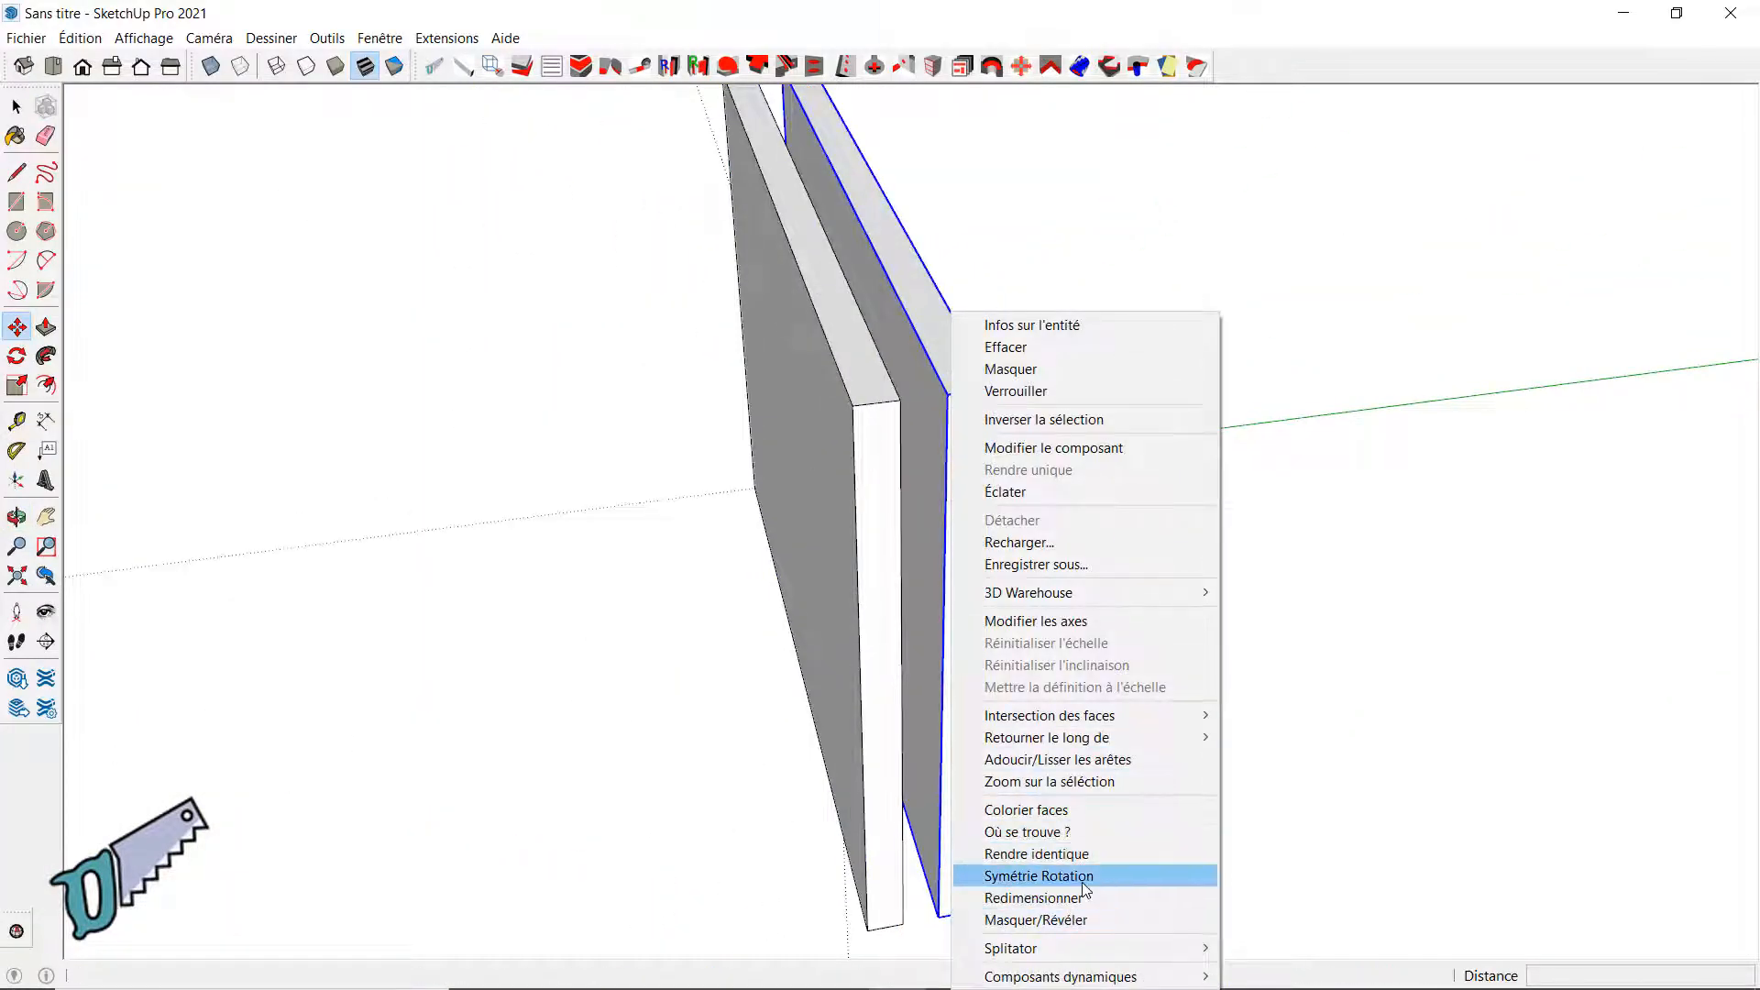
left_click(1029, 876)
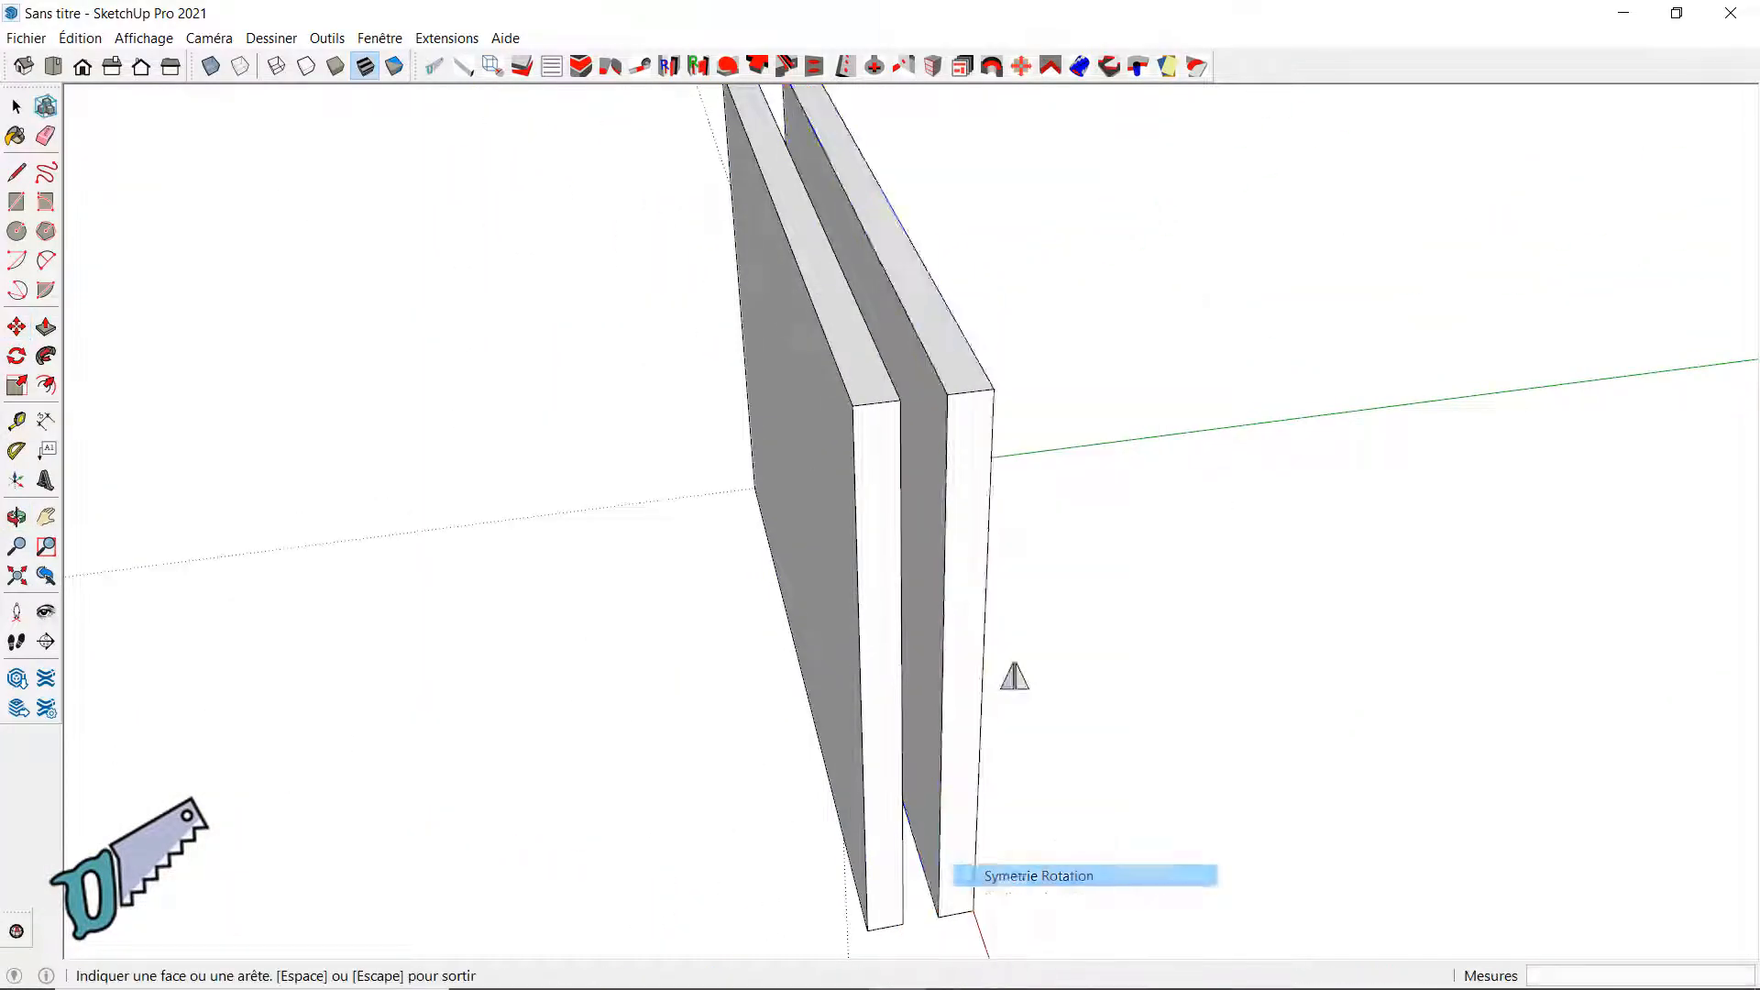
left_click(931, 360)
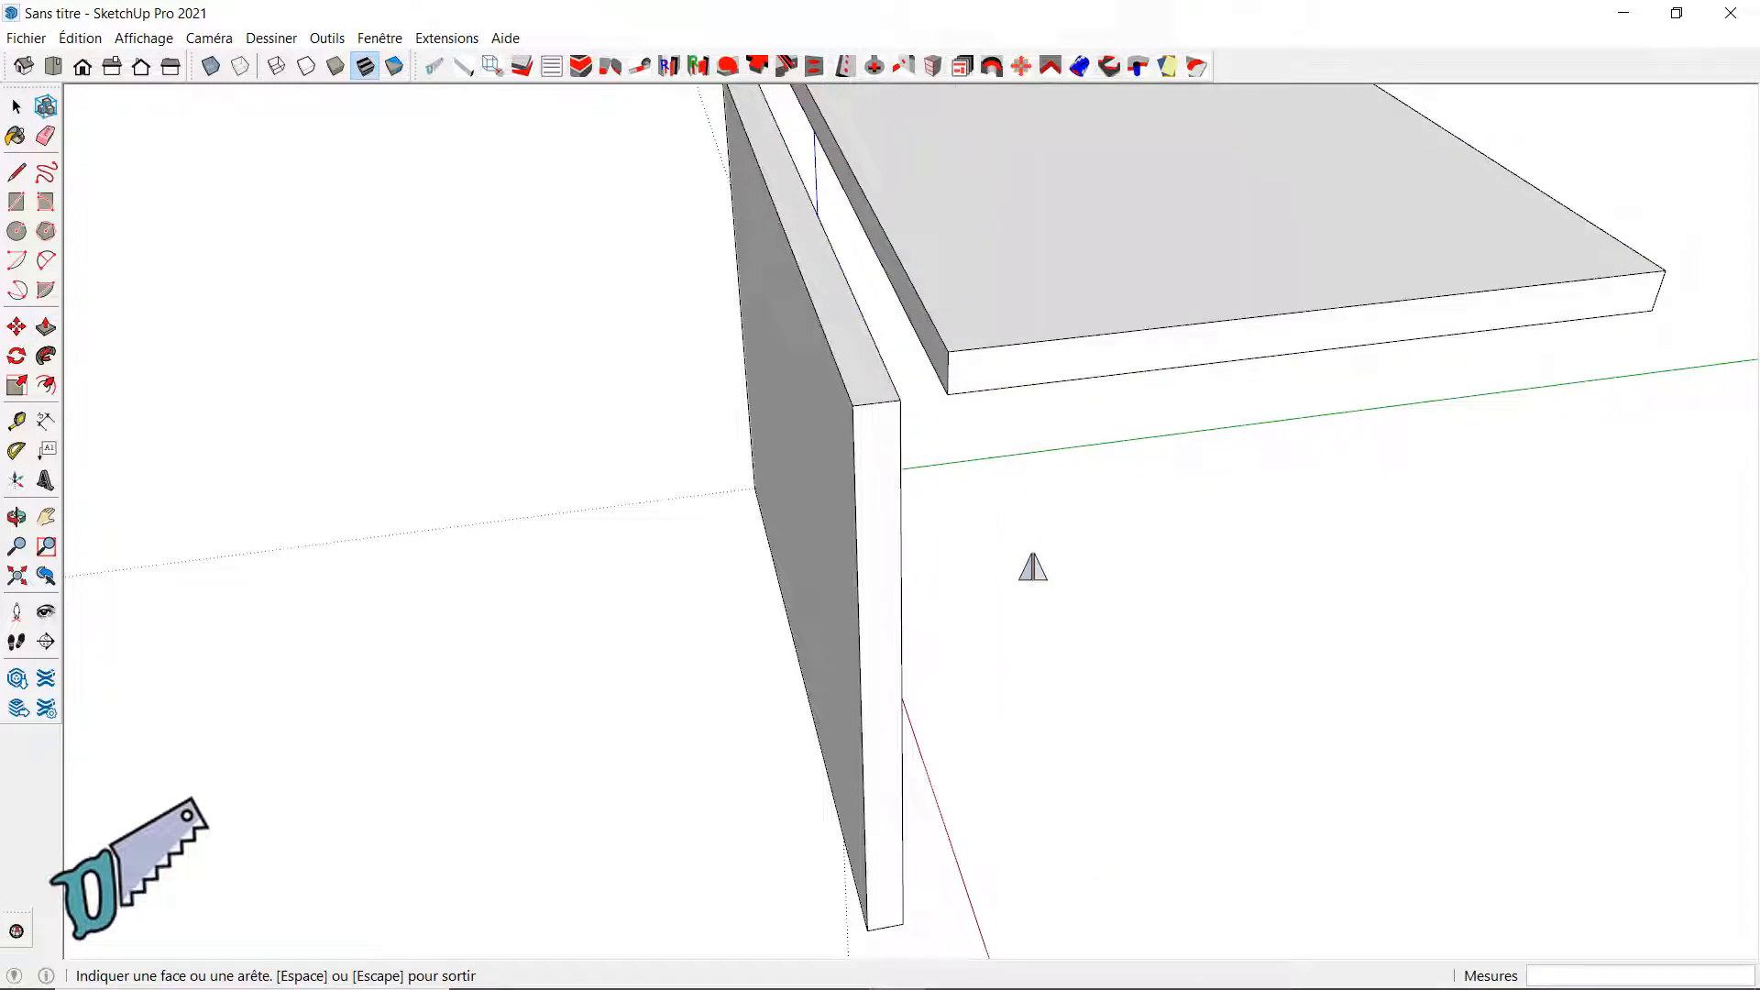
key("space")
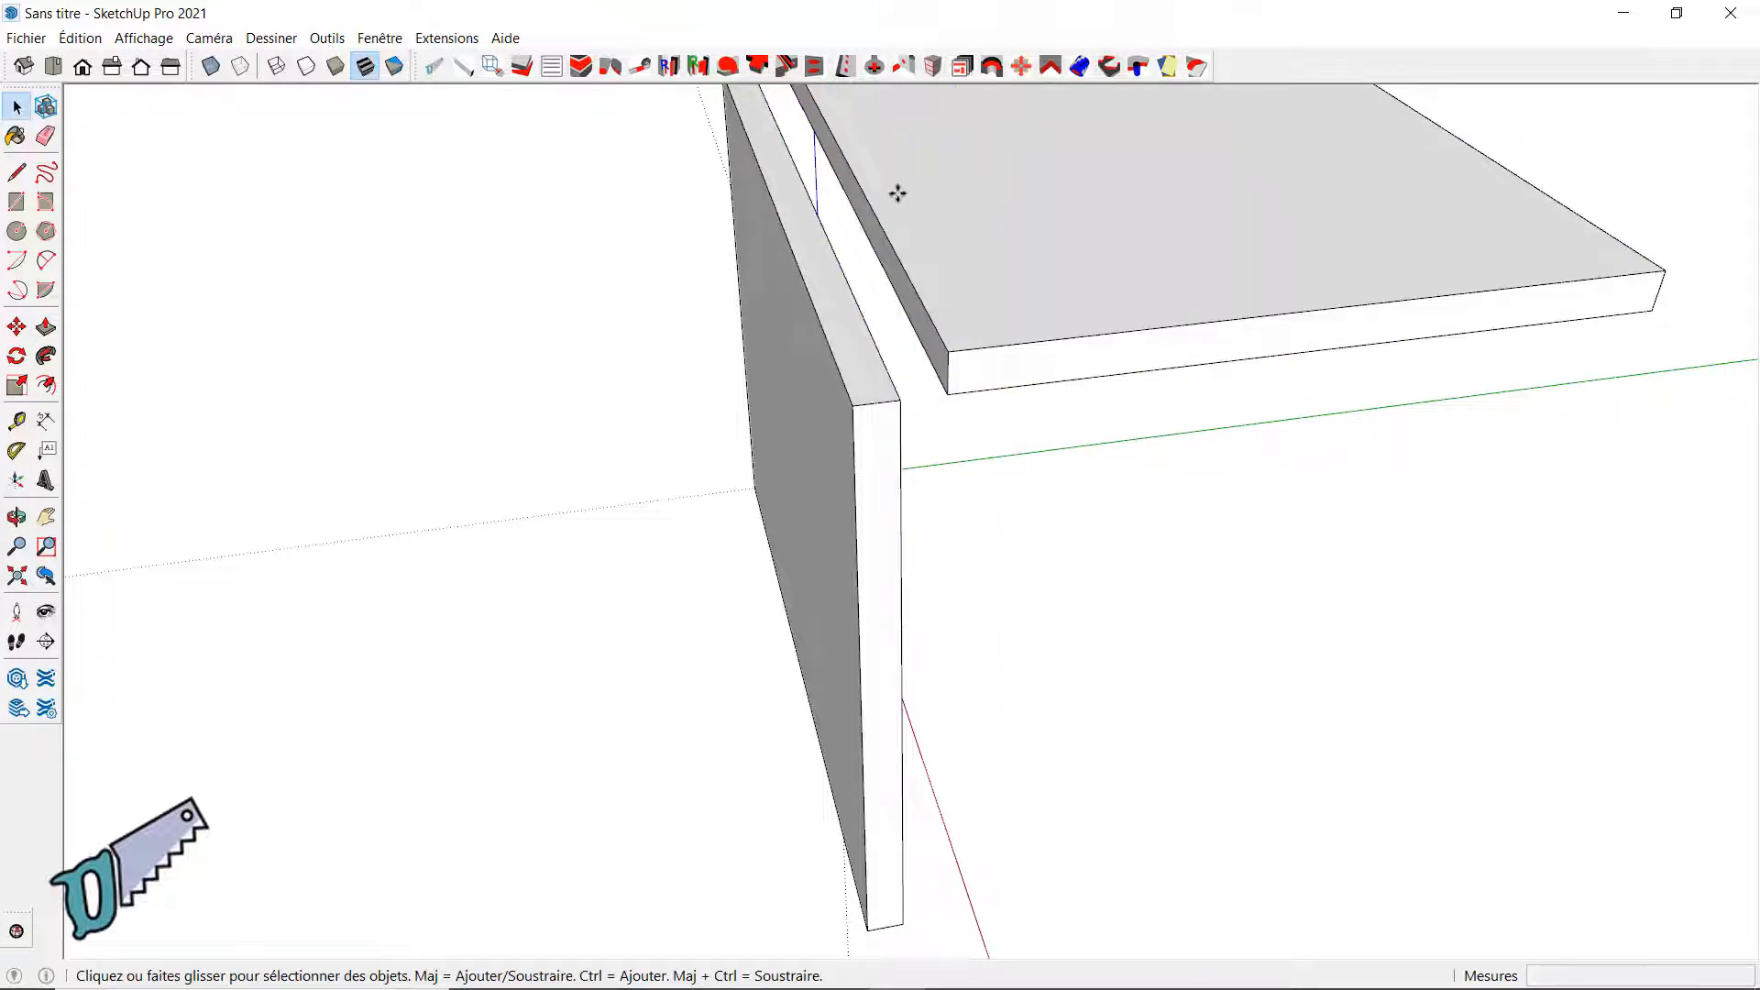
Step: Move the horizontal panel so its upper front corner meets the vertical panel's upper inner front corner
key("m")
left_click(948, 351)
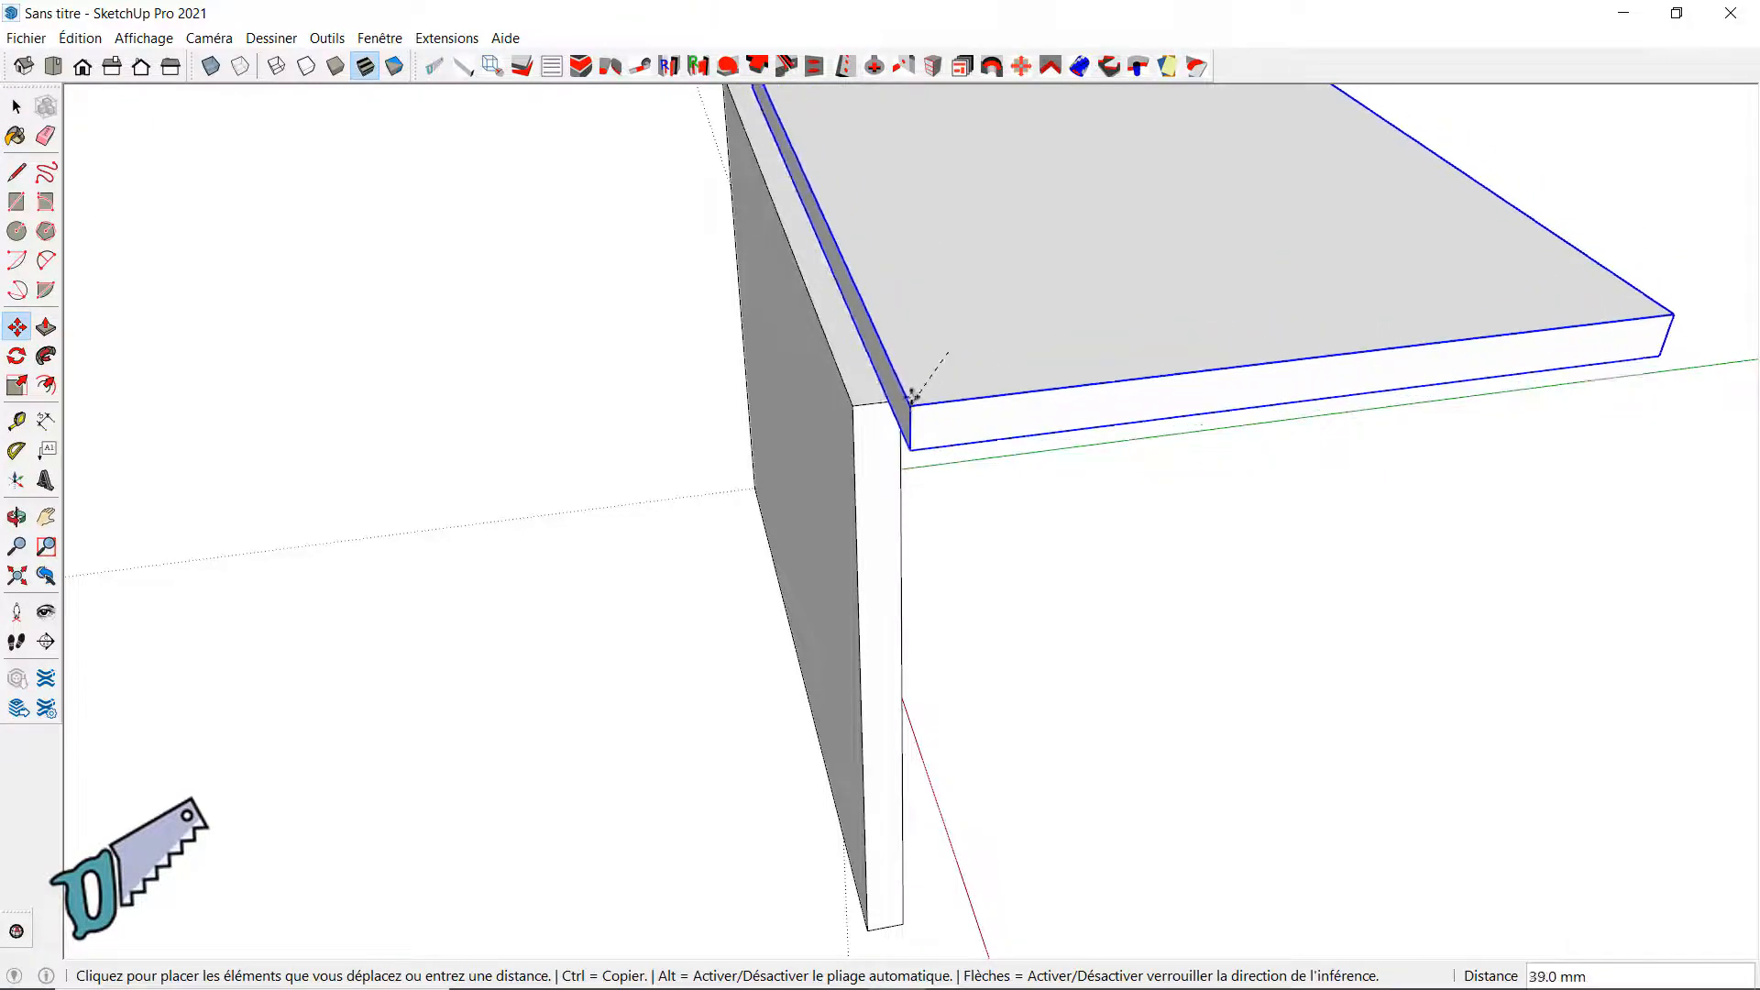
middle_click_drag(912, 396, 801, 427)
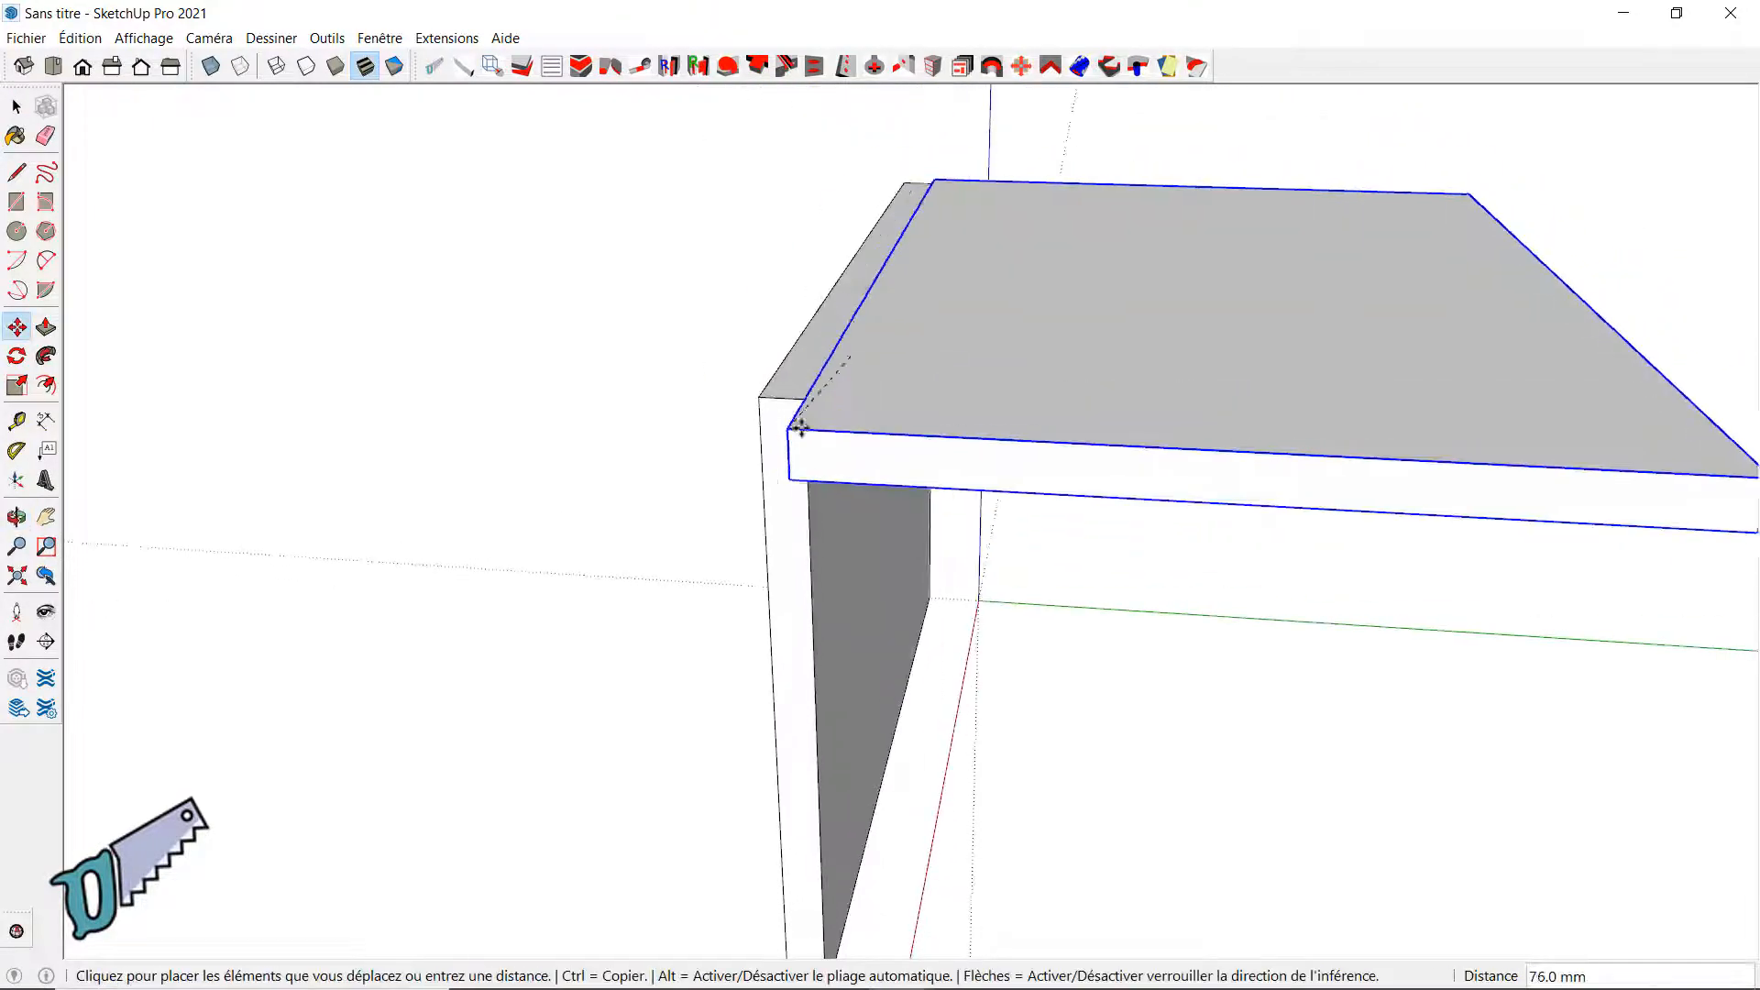
left_click(804, 395)
middle_click_drag(995, 271, 625, 672)
key("space")
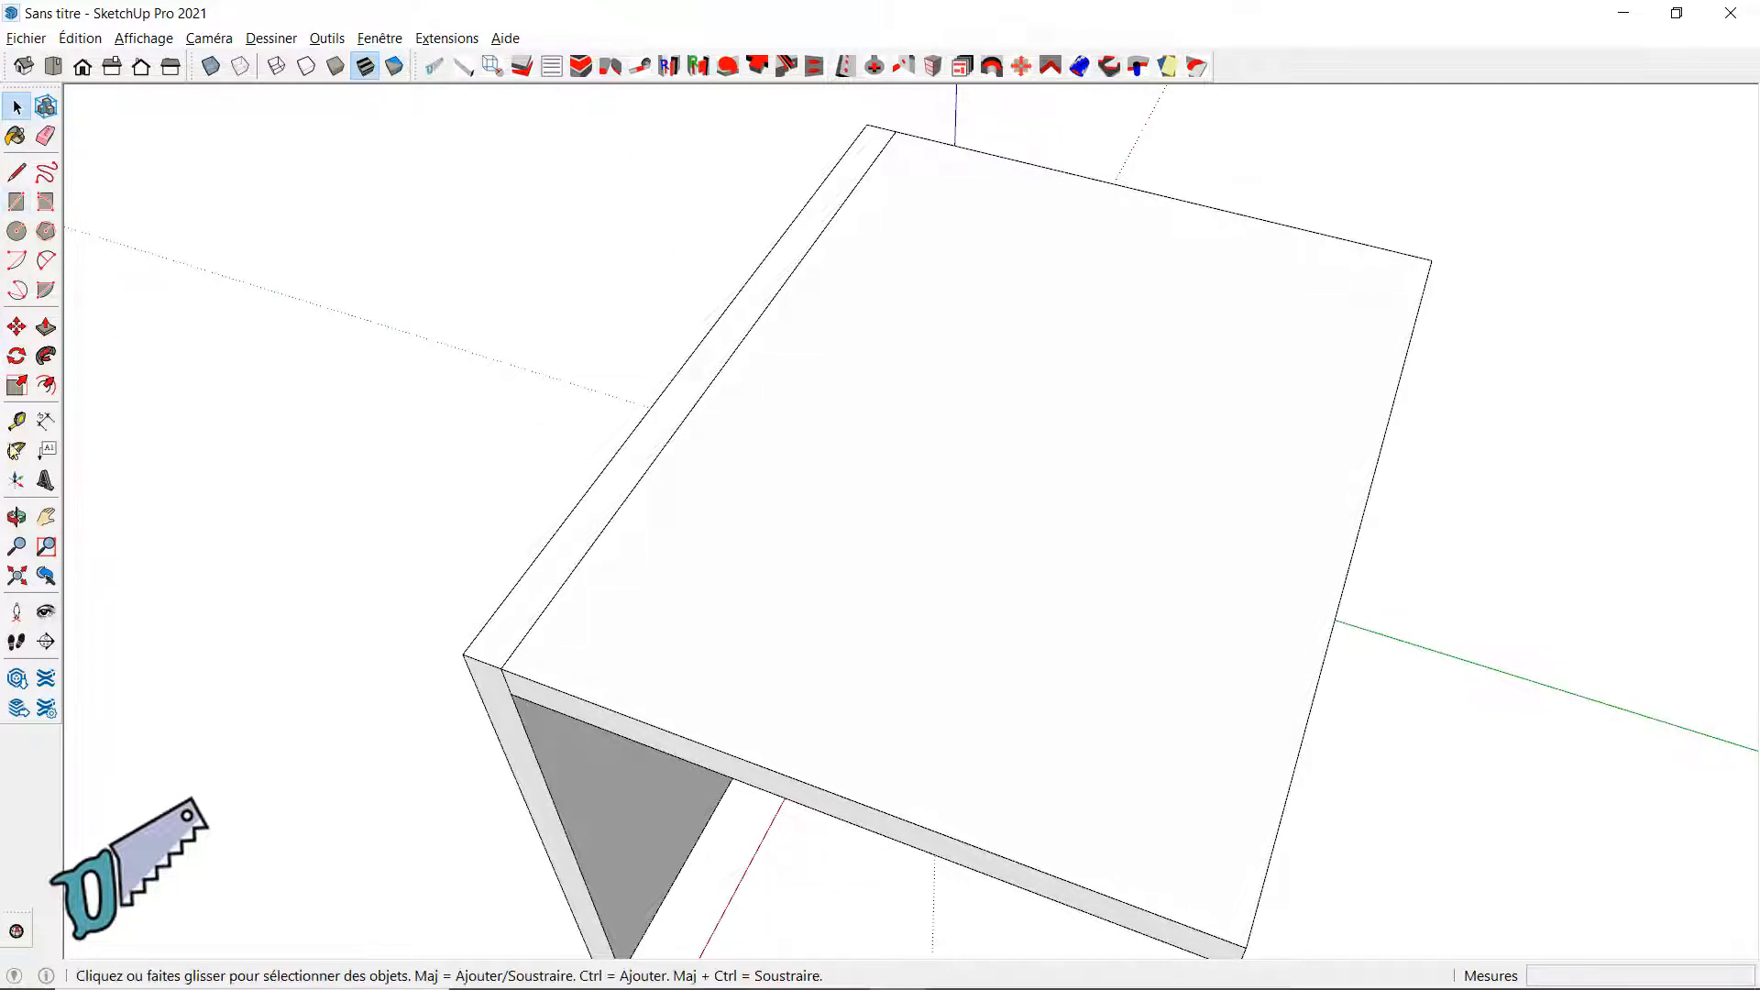
Step: Create a guide line on the horizontal panel 50 mm from its front edge
left_click(16, 421)
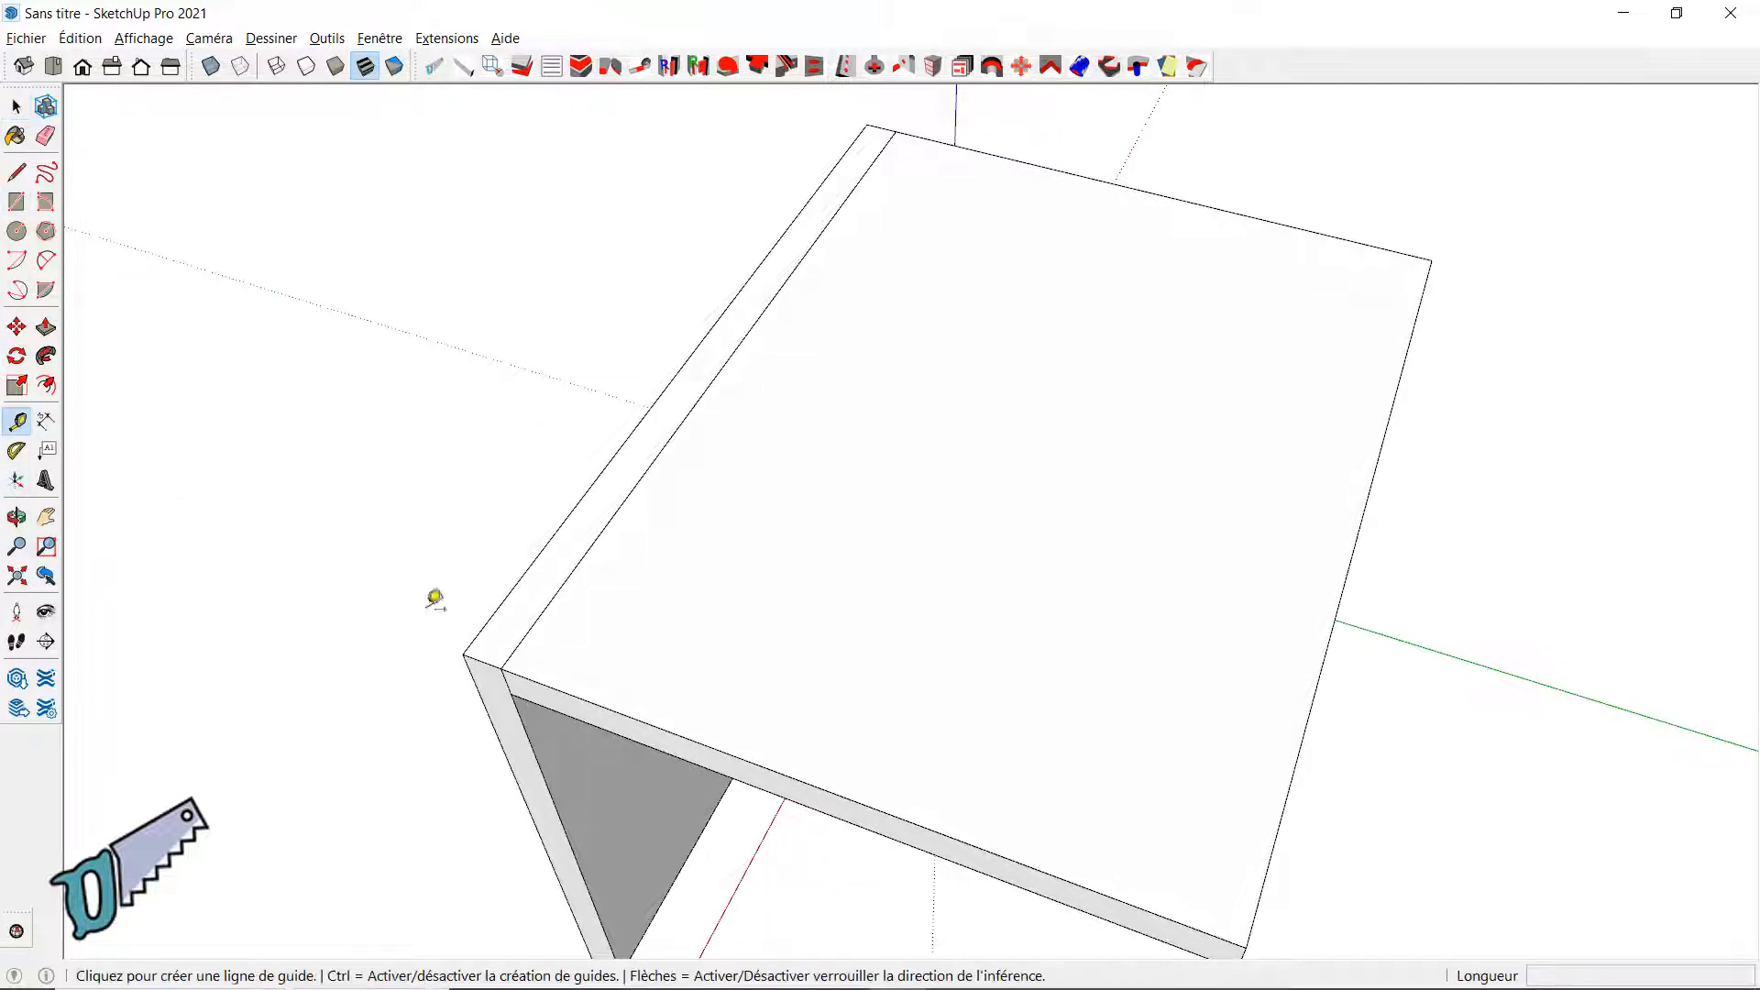
left_click(616, 711)
left_click(703, 605)
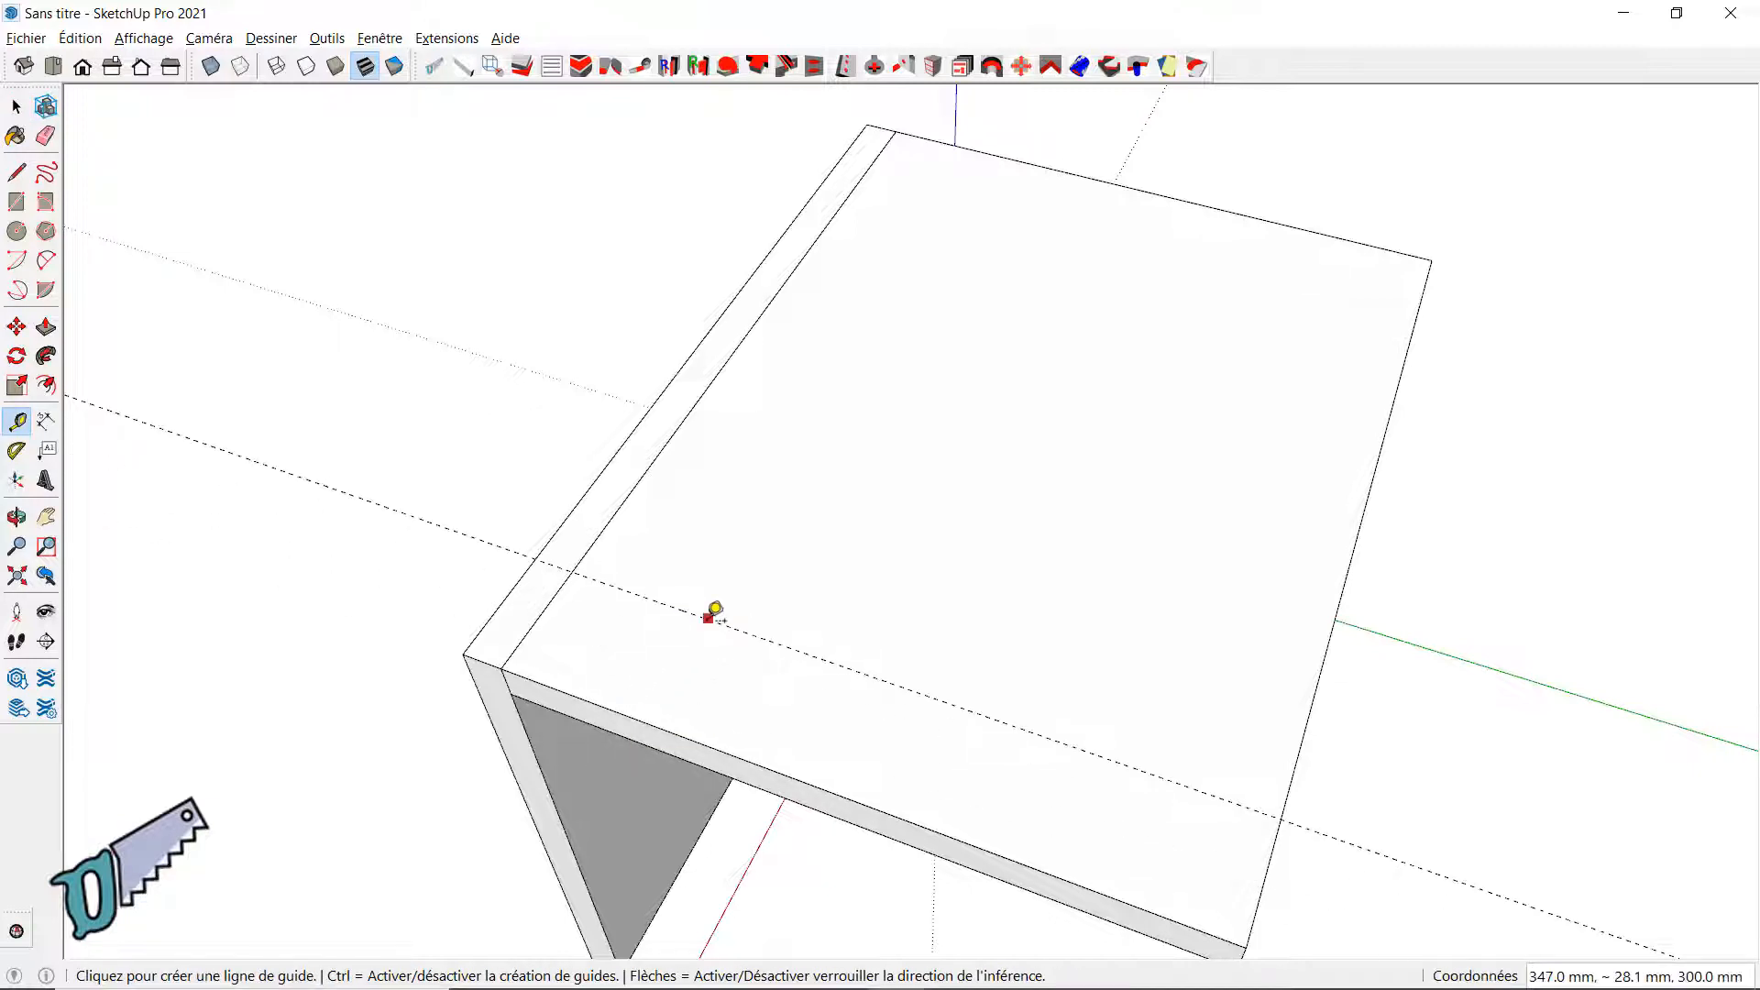
type("50")
key("Return")
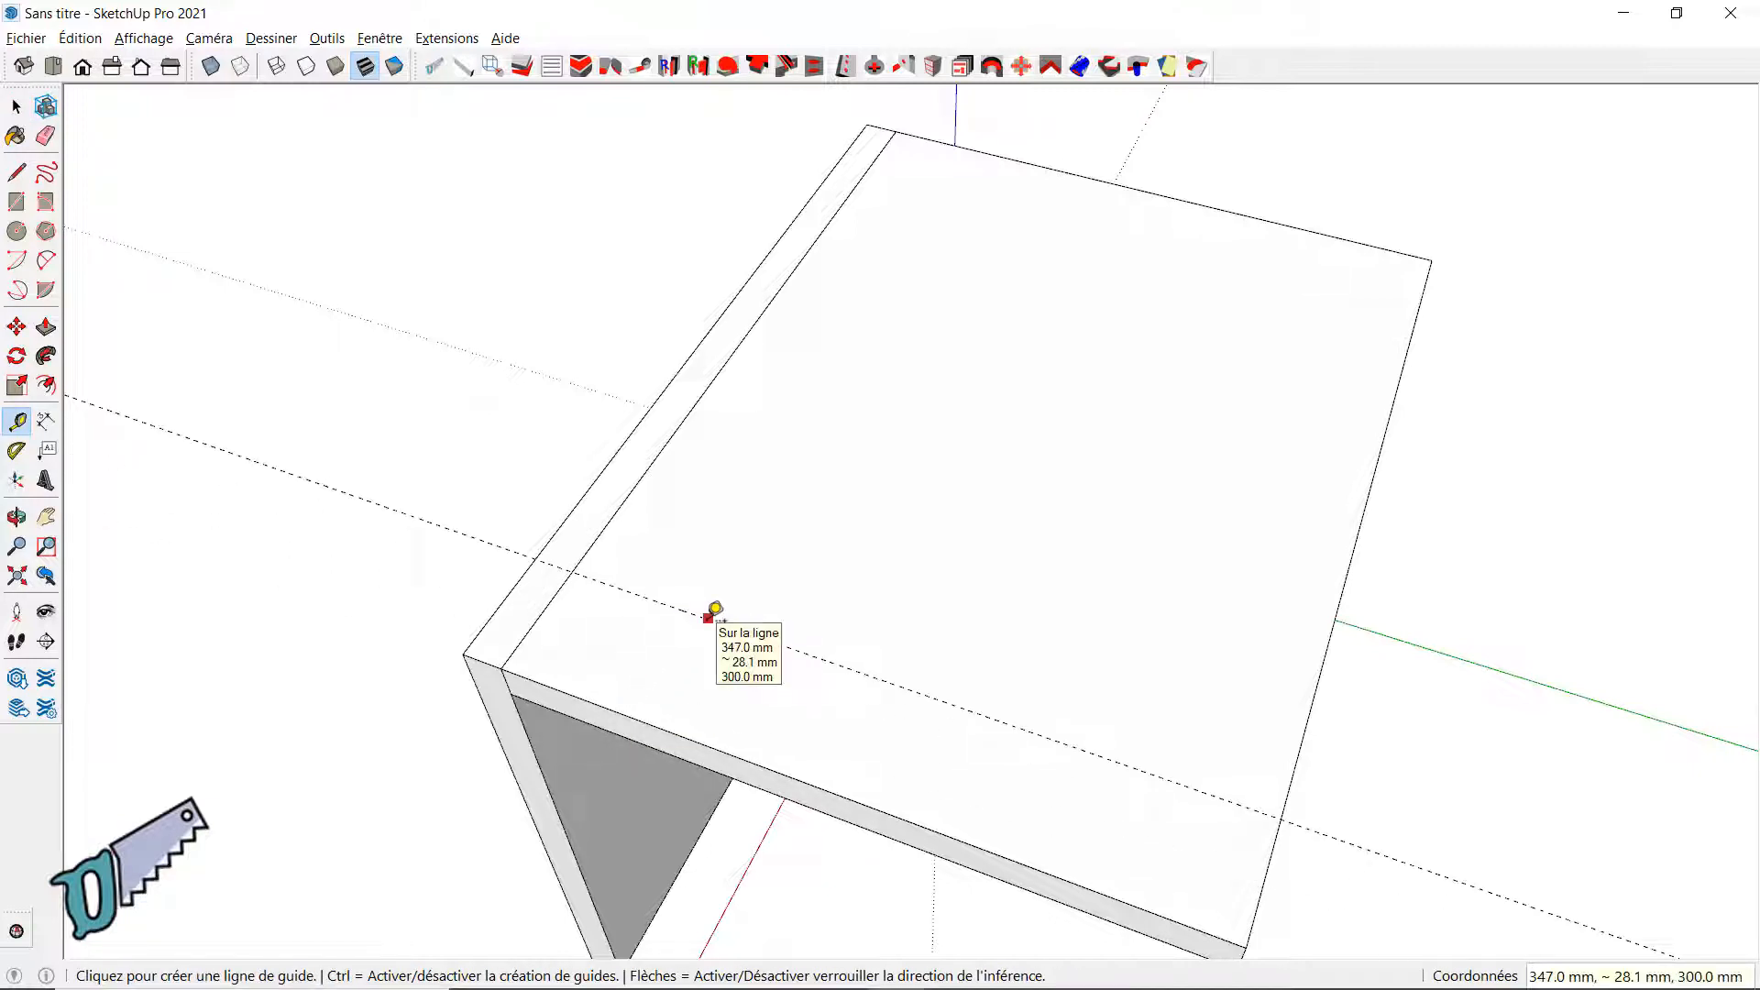
Step: Add one guide line near the horizontal panel's back edge and another 200 mm from that edge
left_click(1199, 203)
left_click(1141, 289)
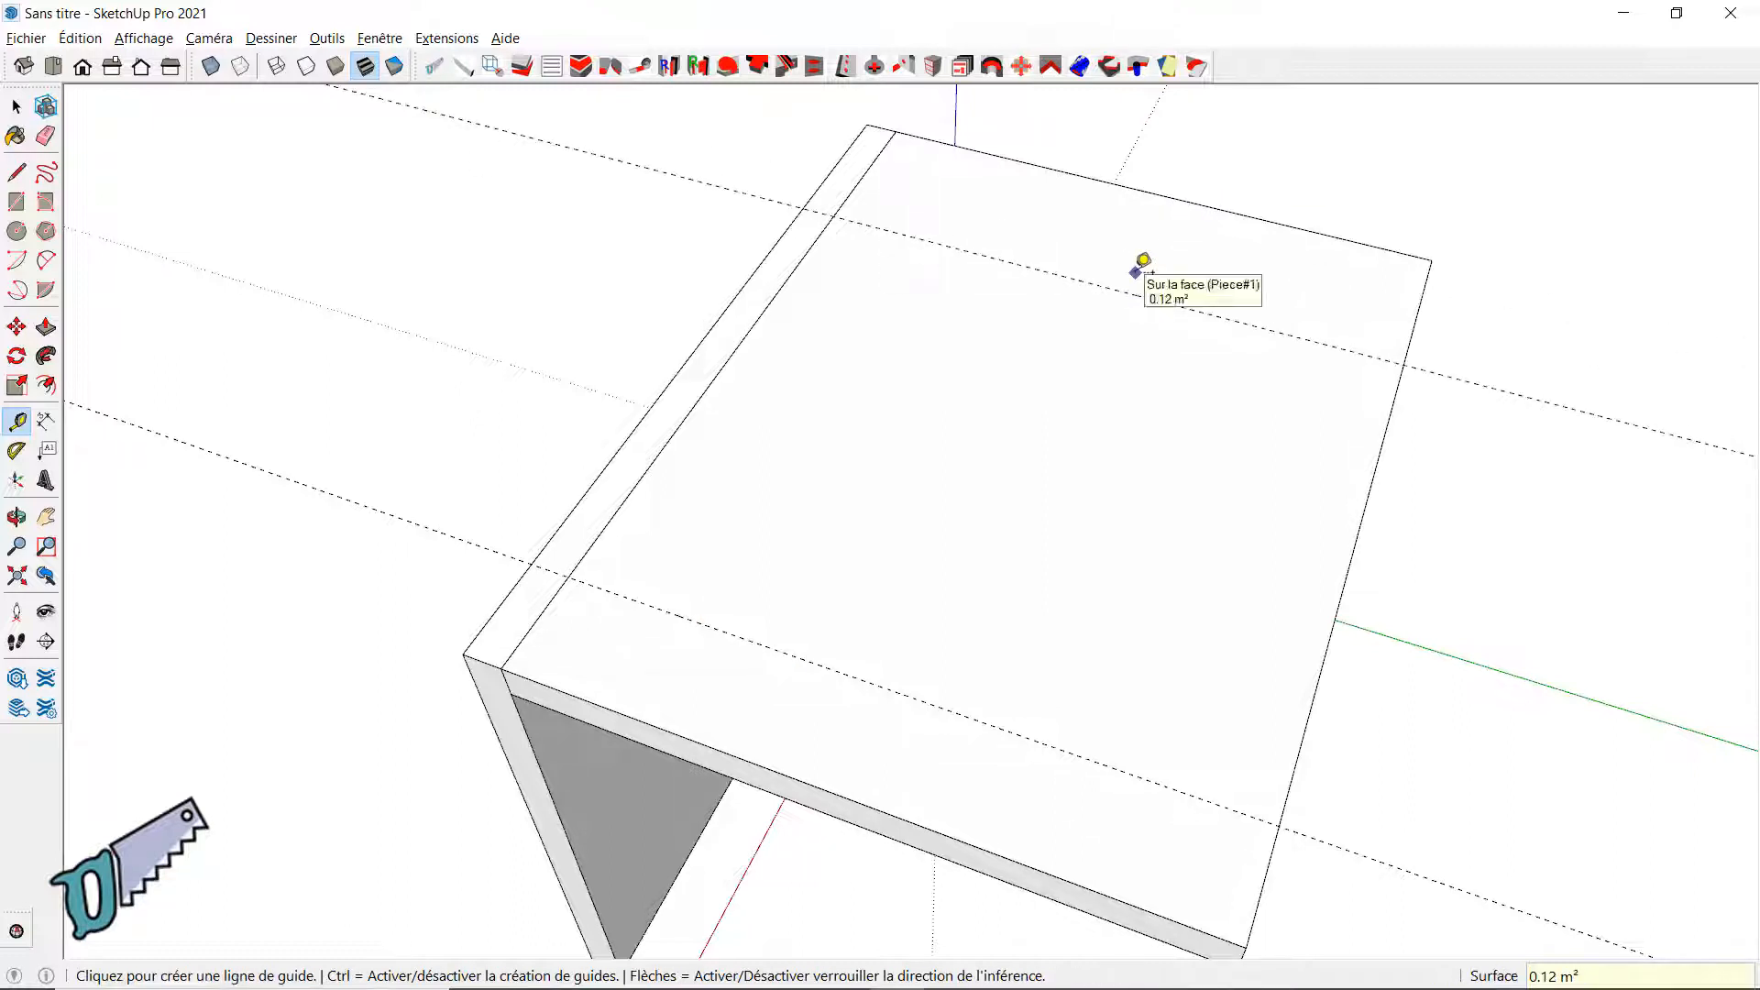
left_click(1151, 192)
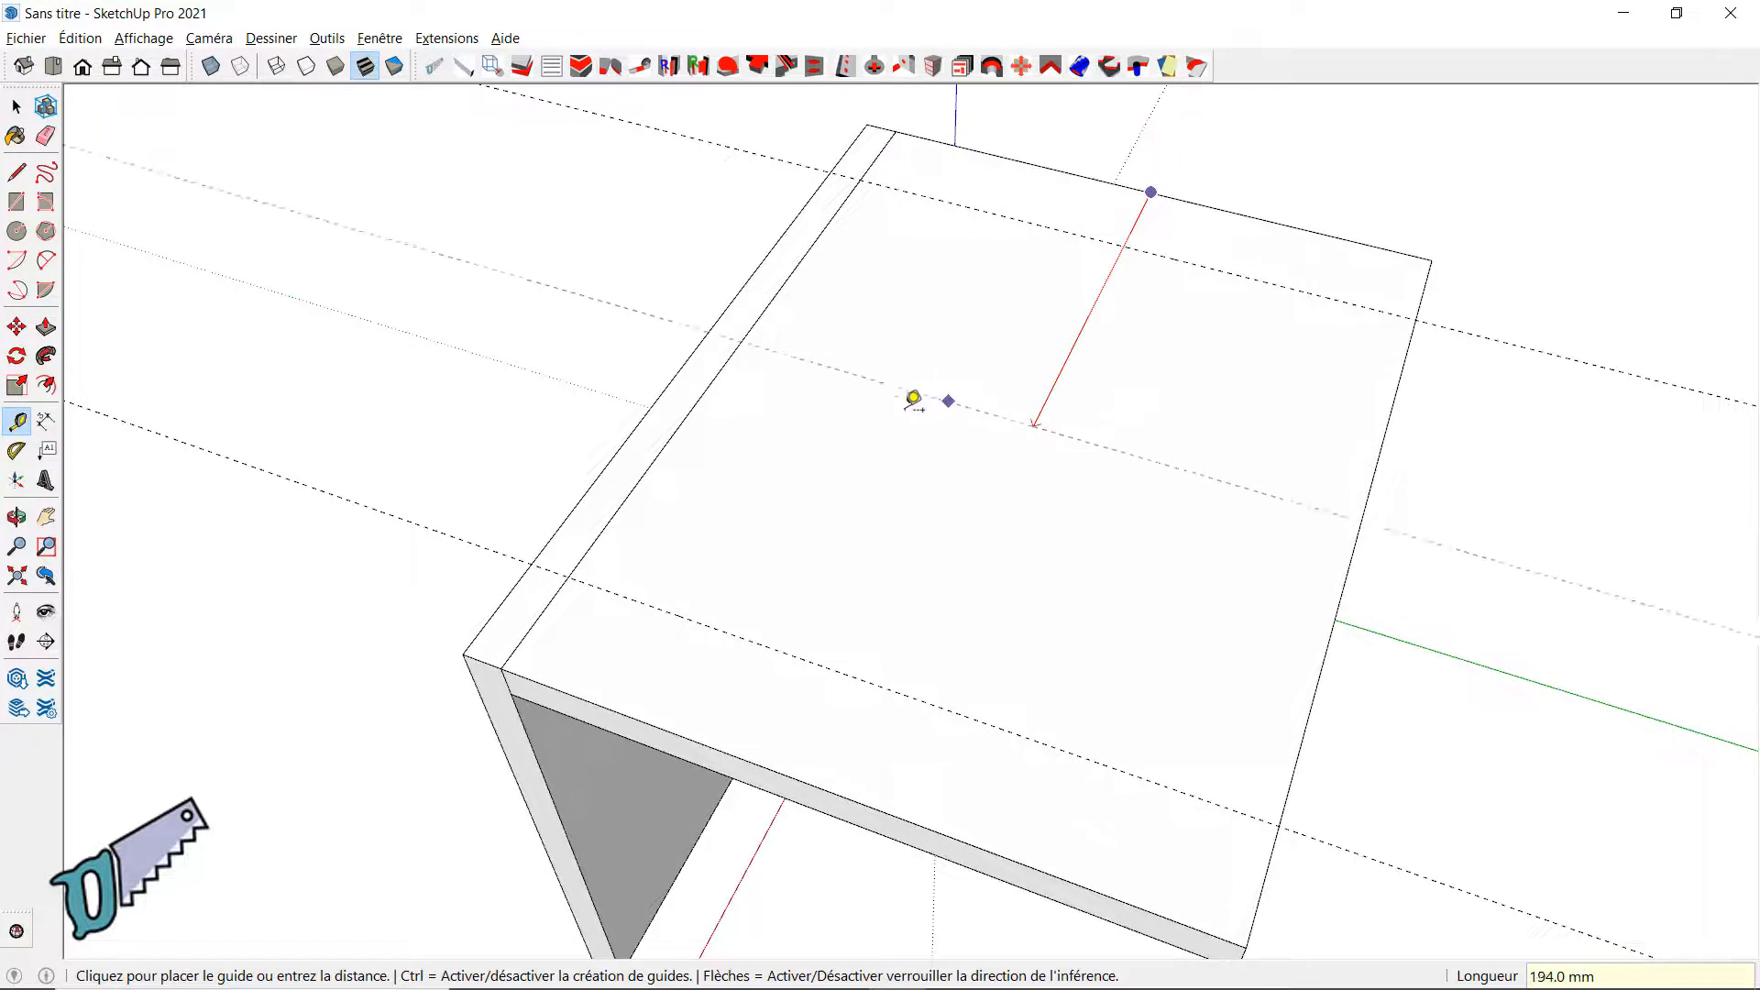
left_click(740, 340)
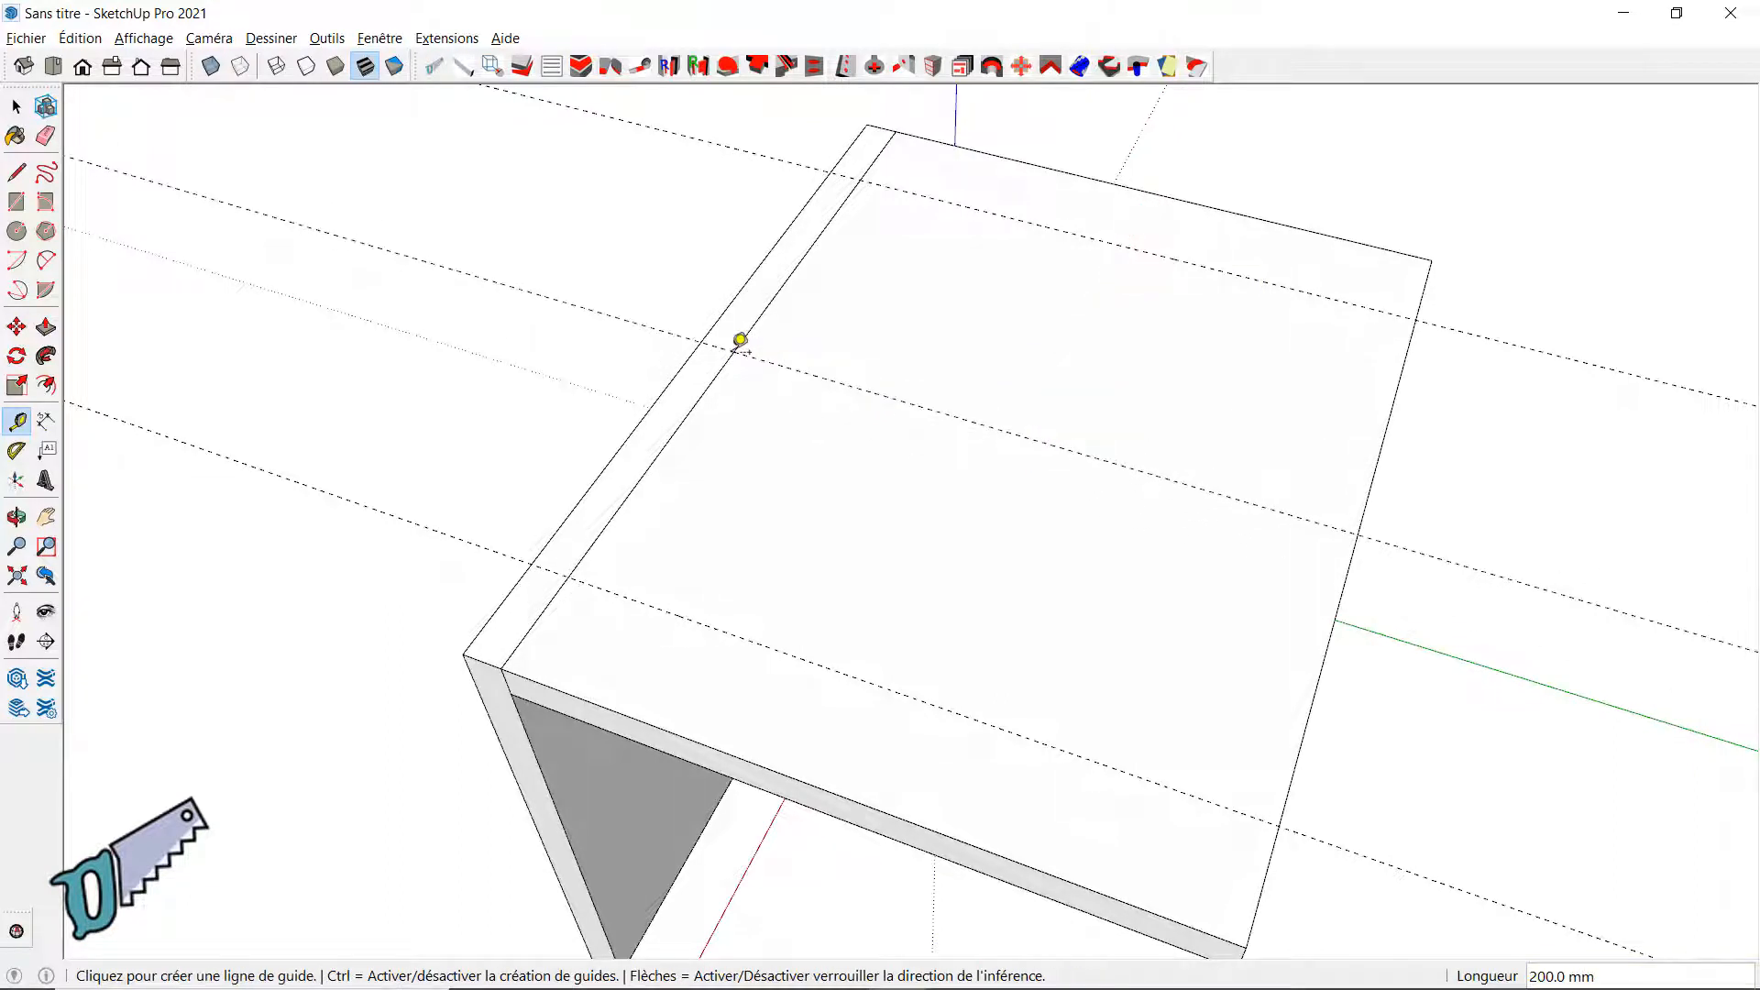
Step: Insert centred size 0 biscuits (Lamelles) at the three guides along the joint between the two panels
left_click(610, 70)
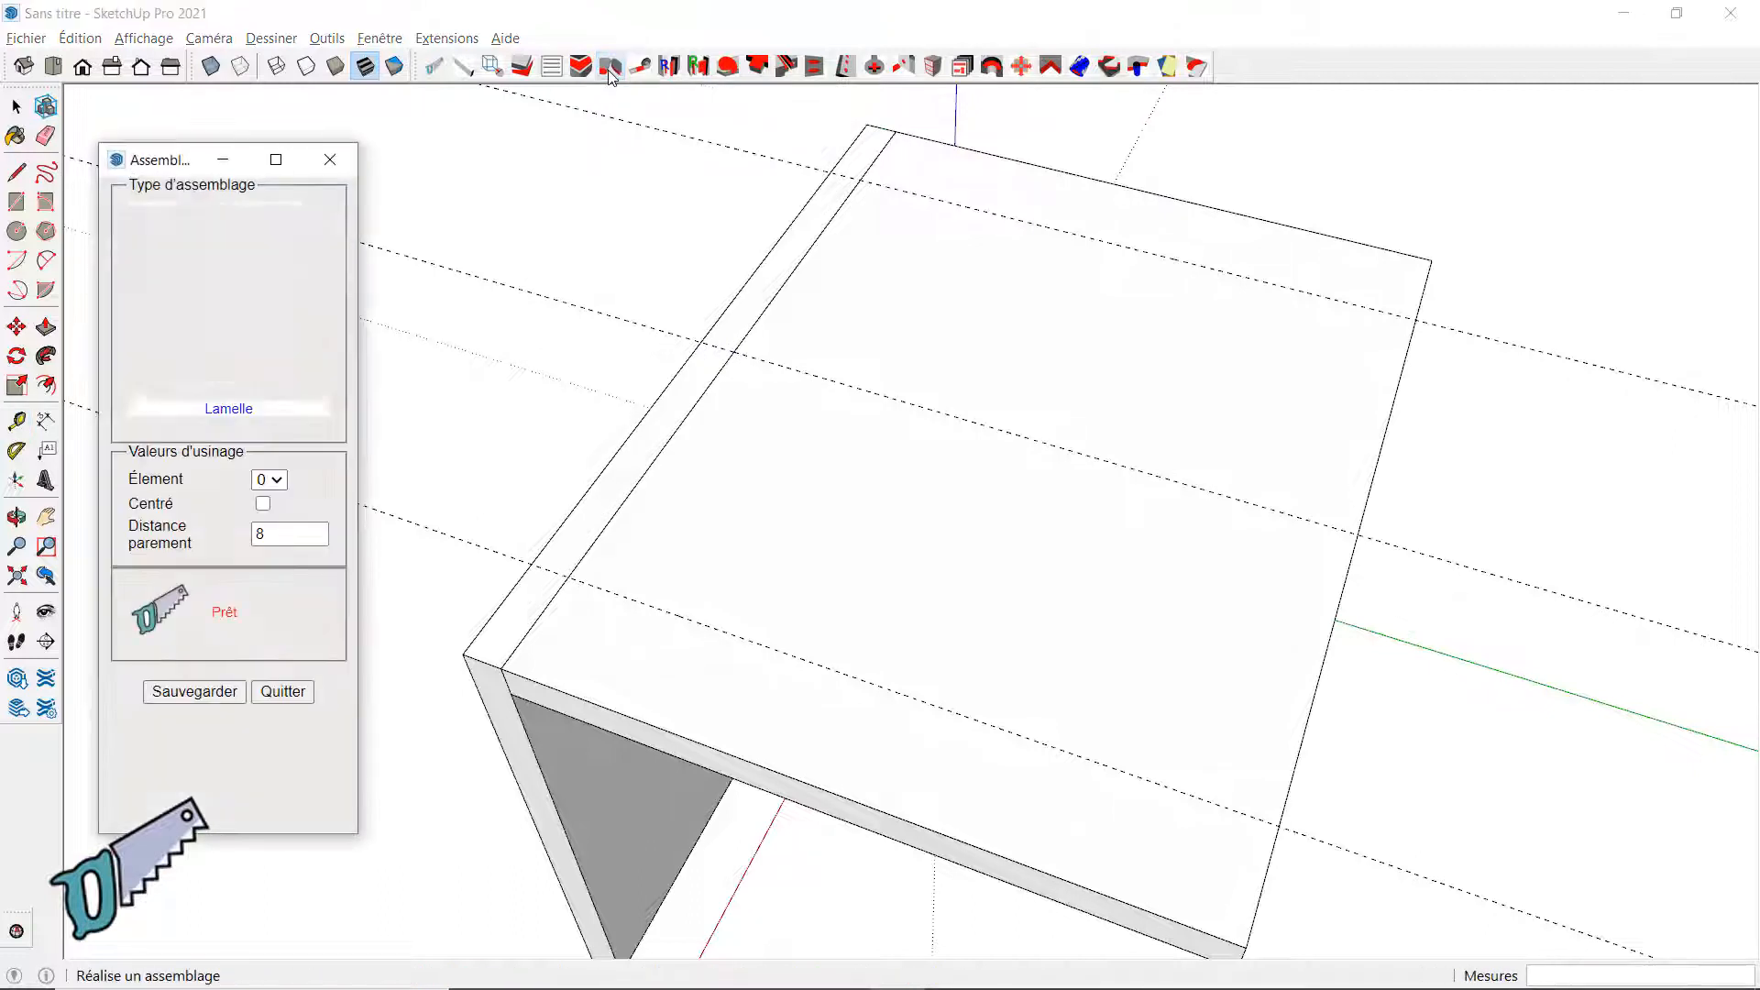
left_click(234, 510)
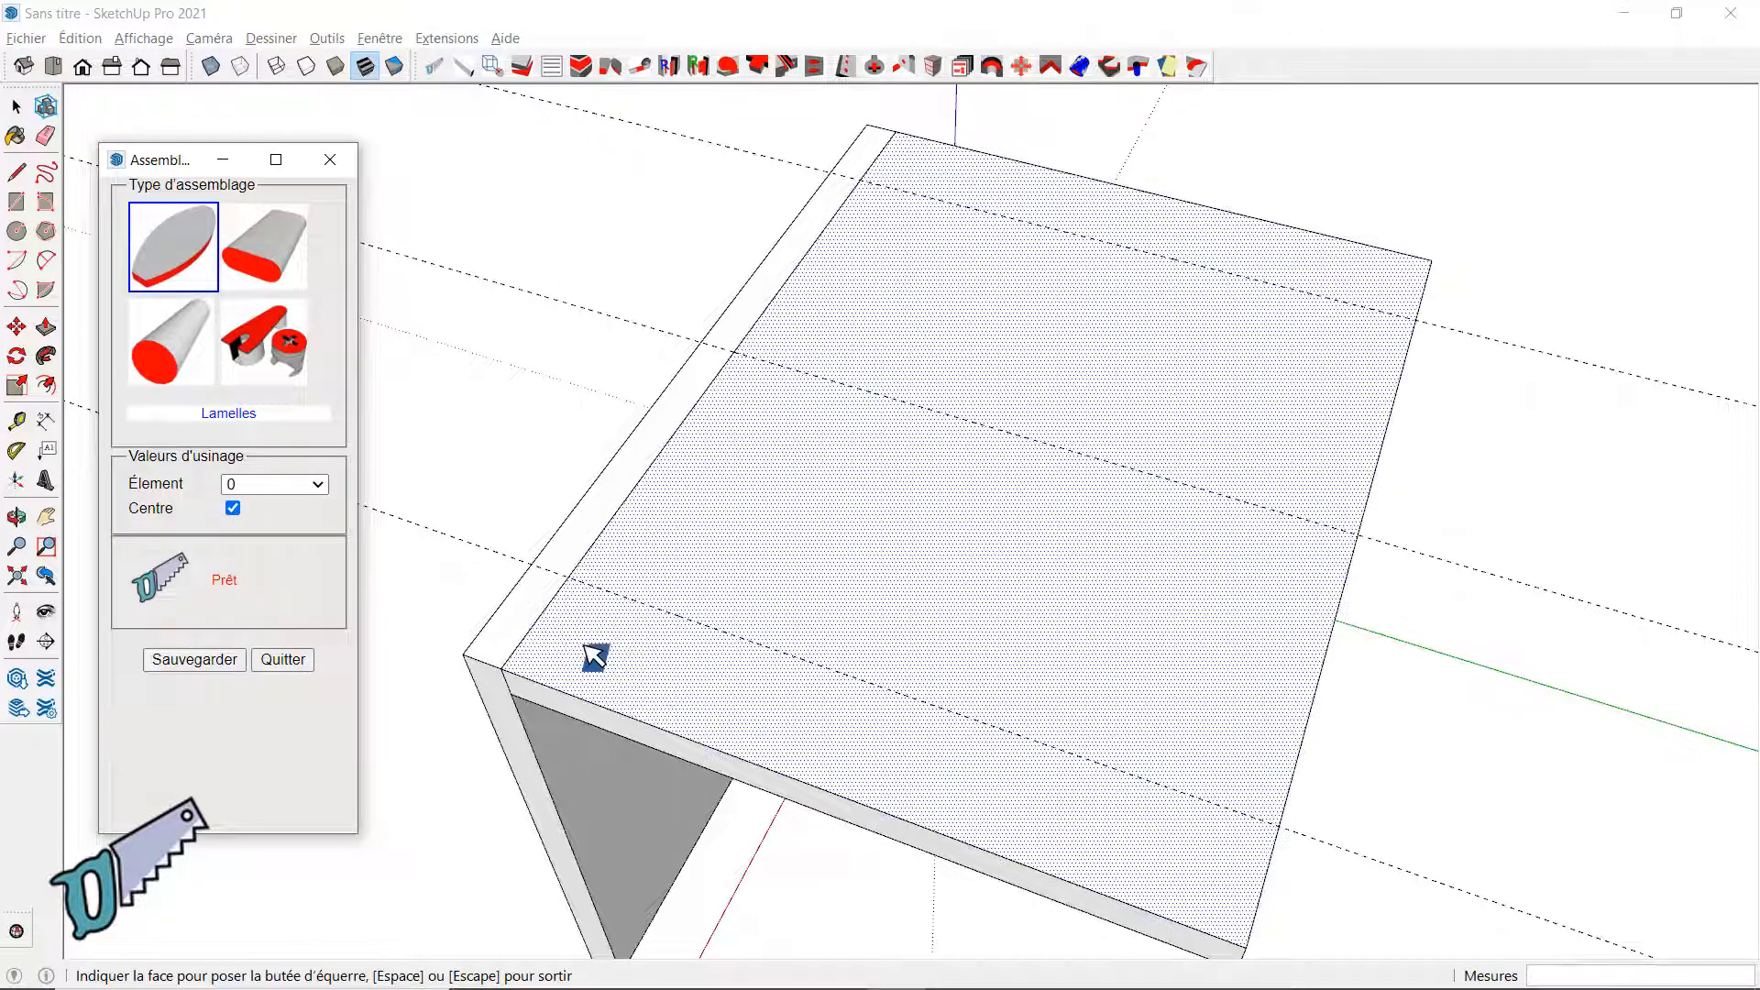
left_click(766, 683)
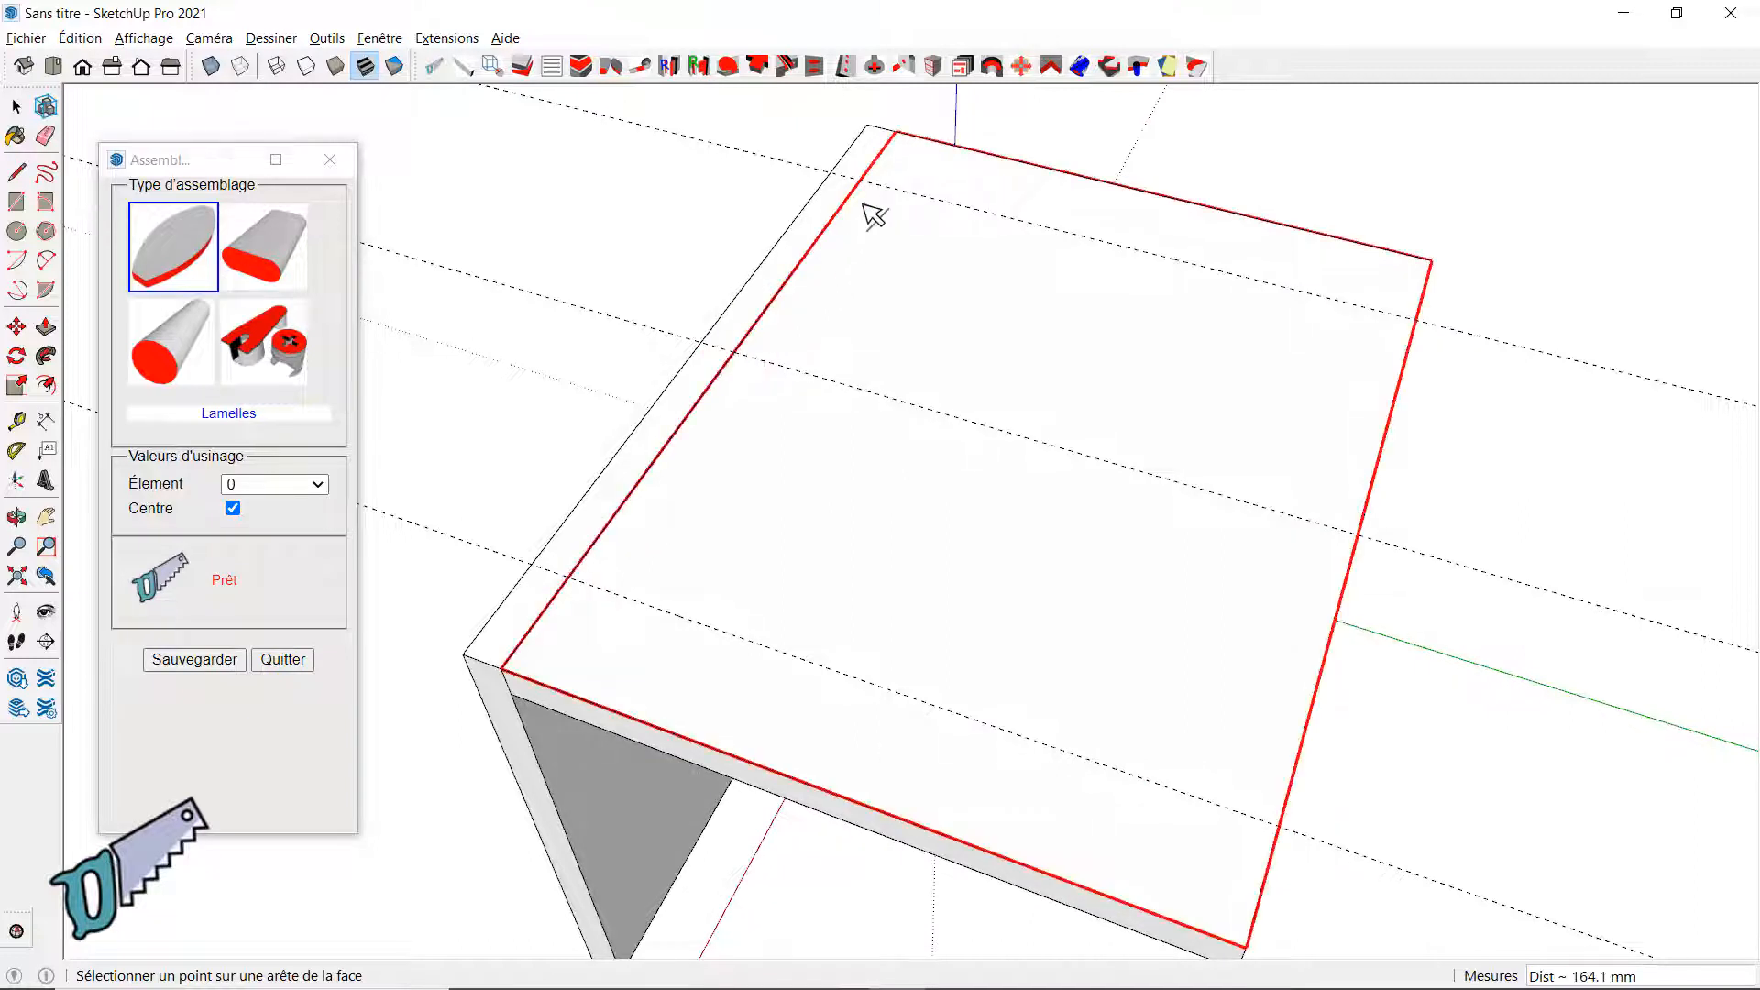
left_click(284, 660)
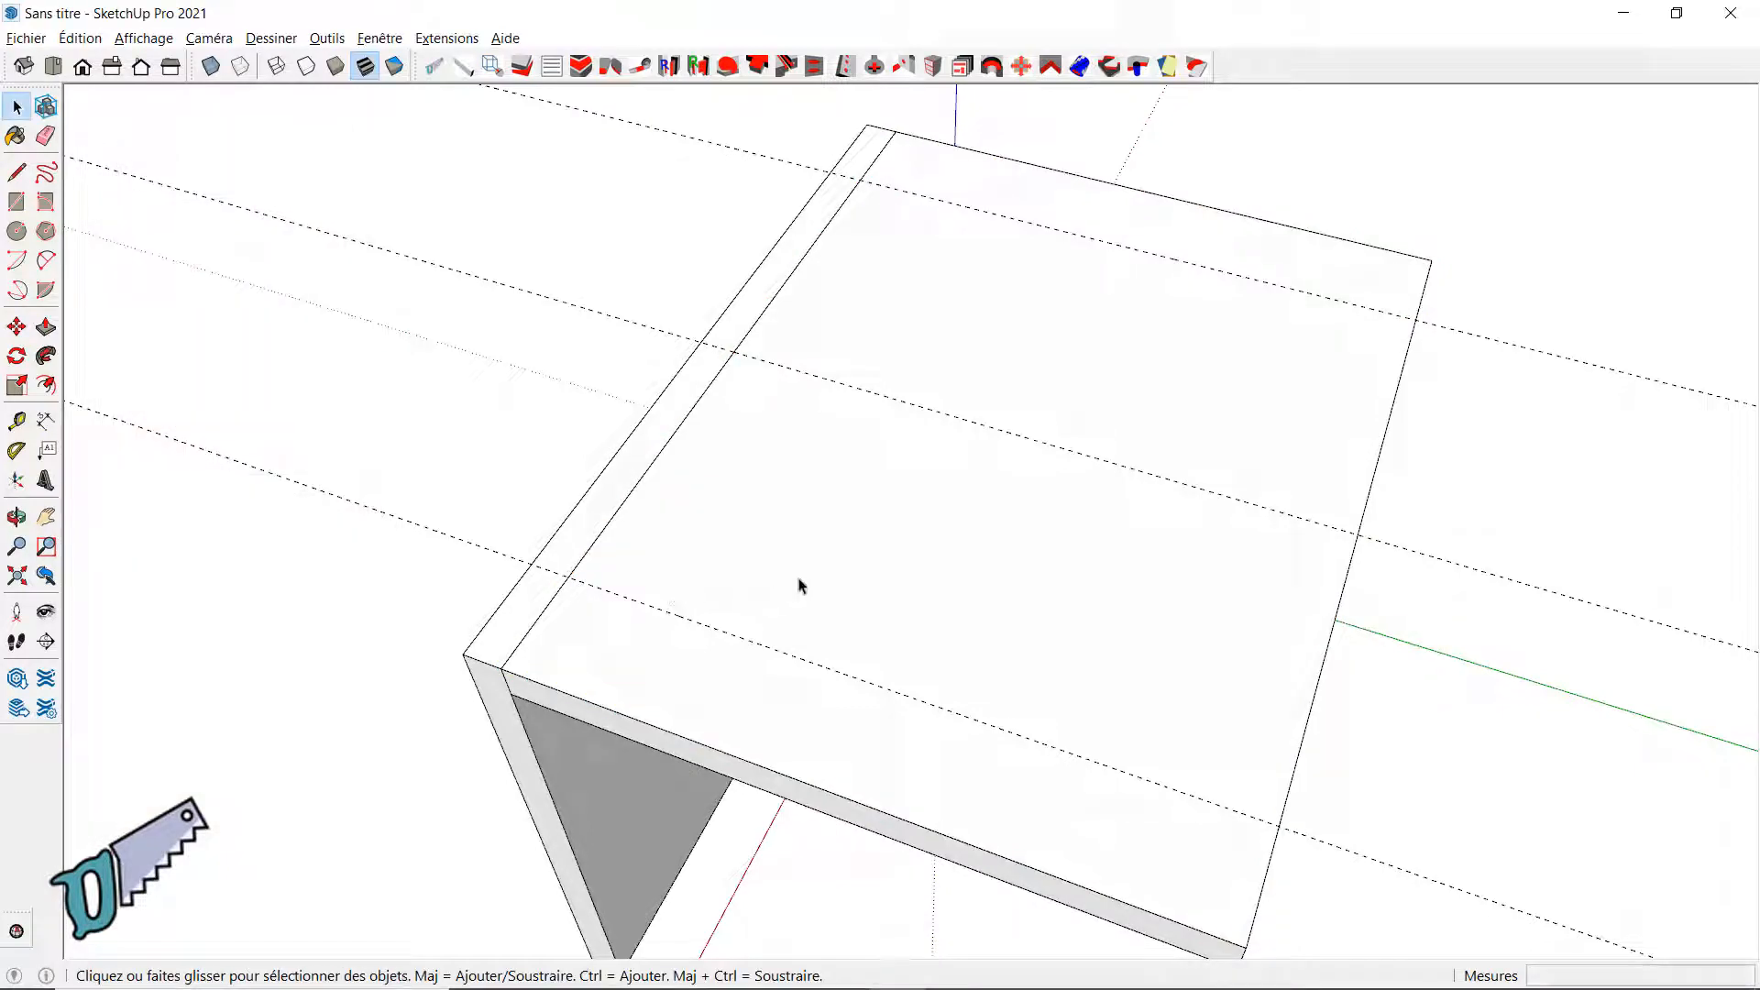
Step: Move the horizontal panel away from the vertical panel to examine the biscuit slots in the joint
left_click(797, 584)
key("m")
left_click(793, 582)
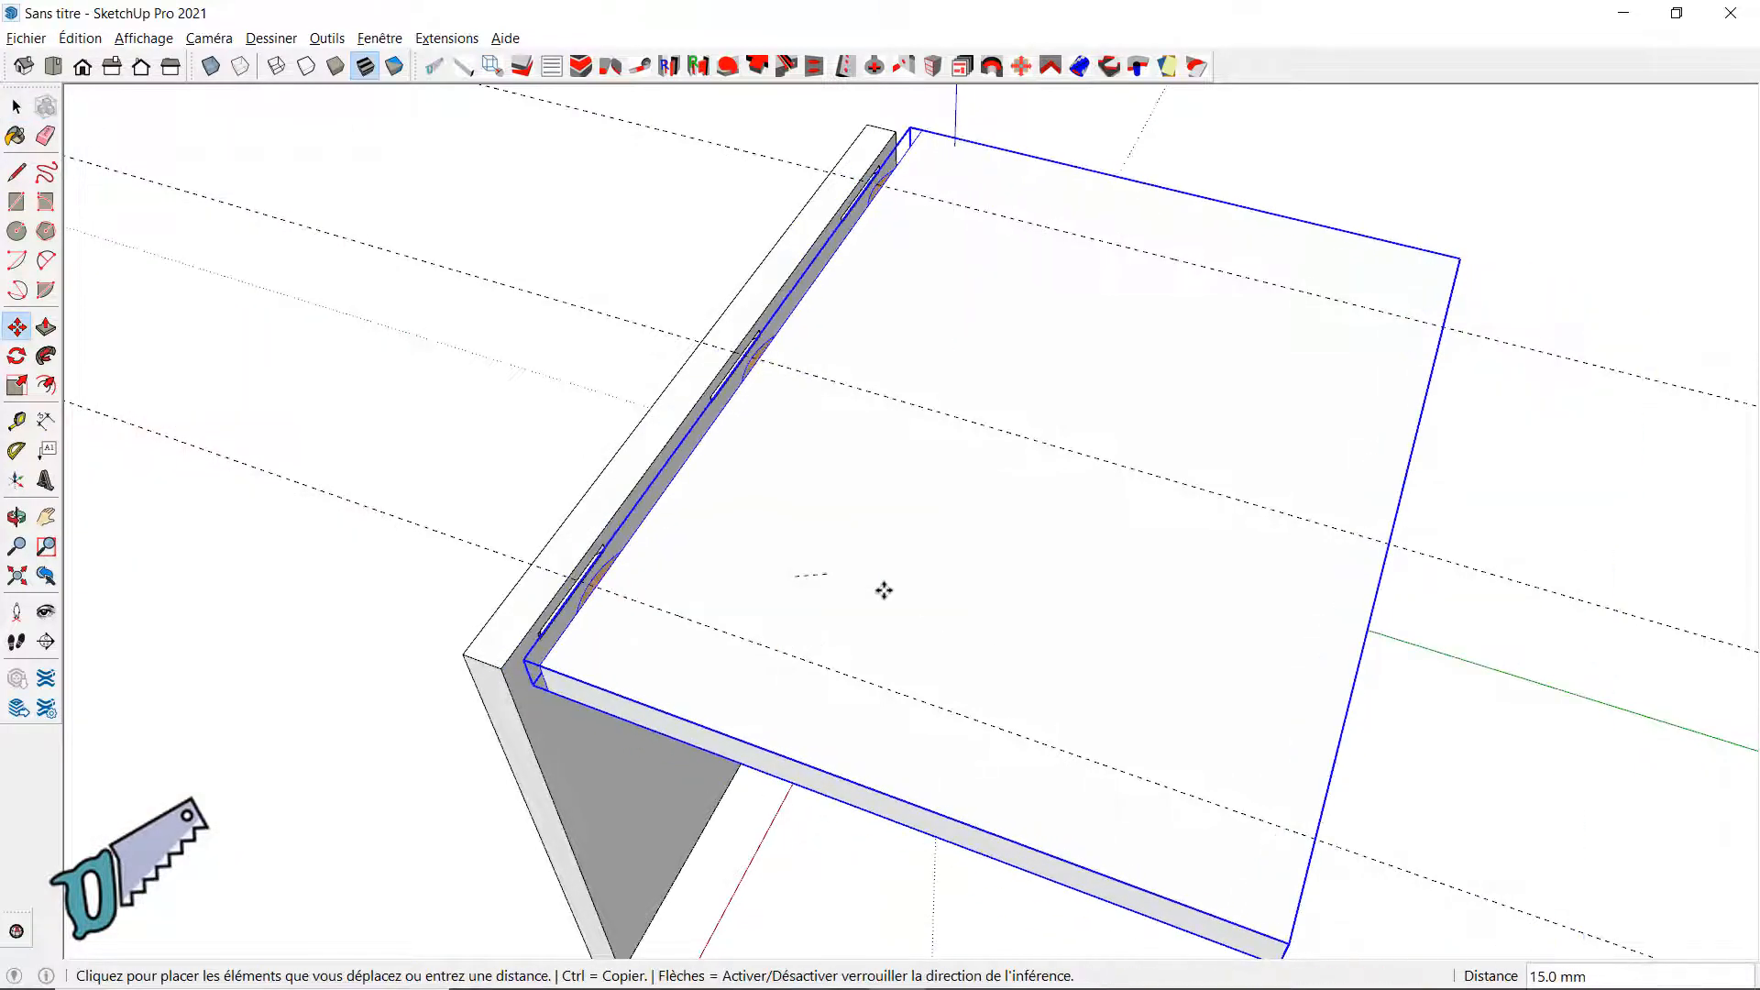
left_click(944, 603)
middle_click_drag(1053, 695, 867, 581)
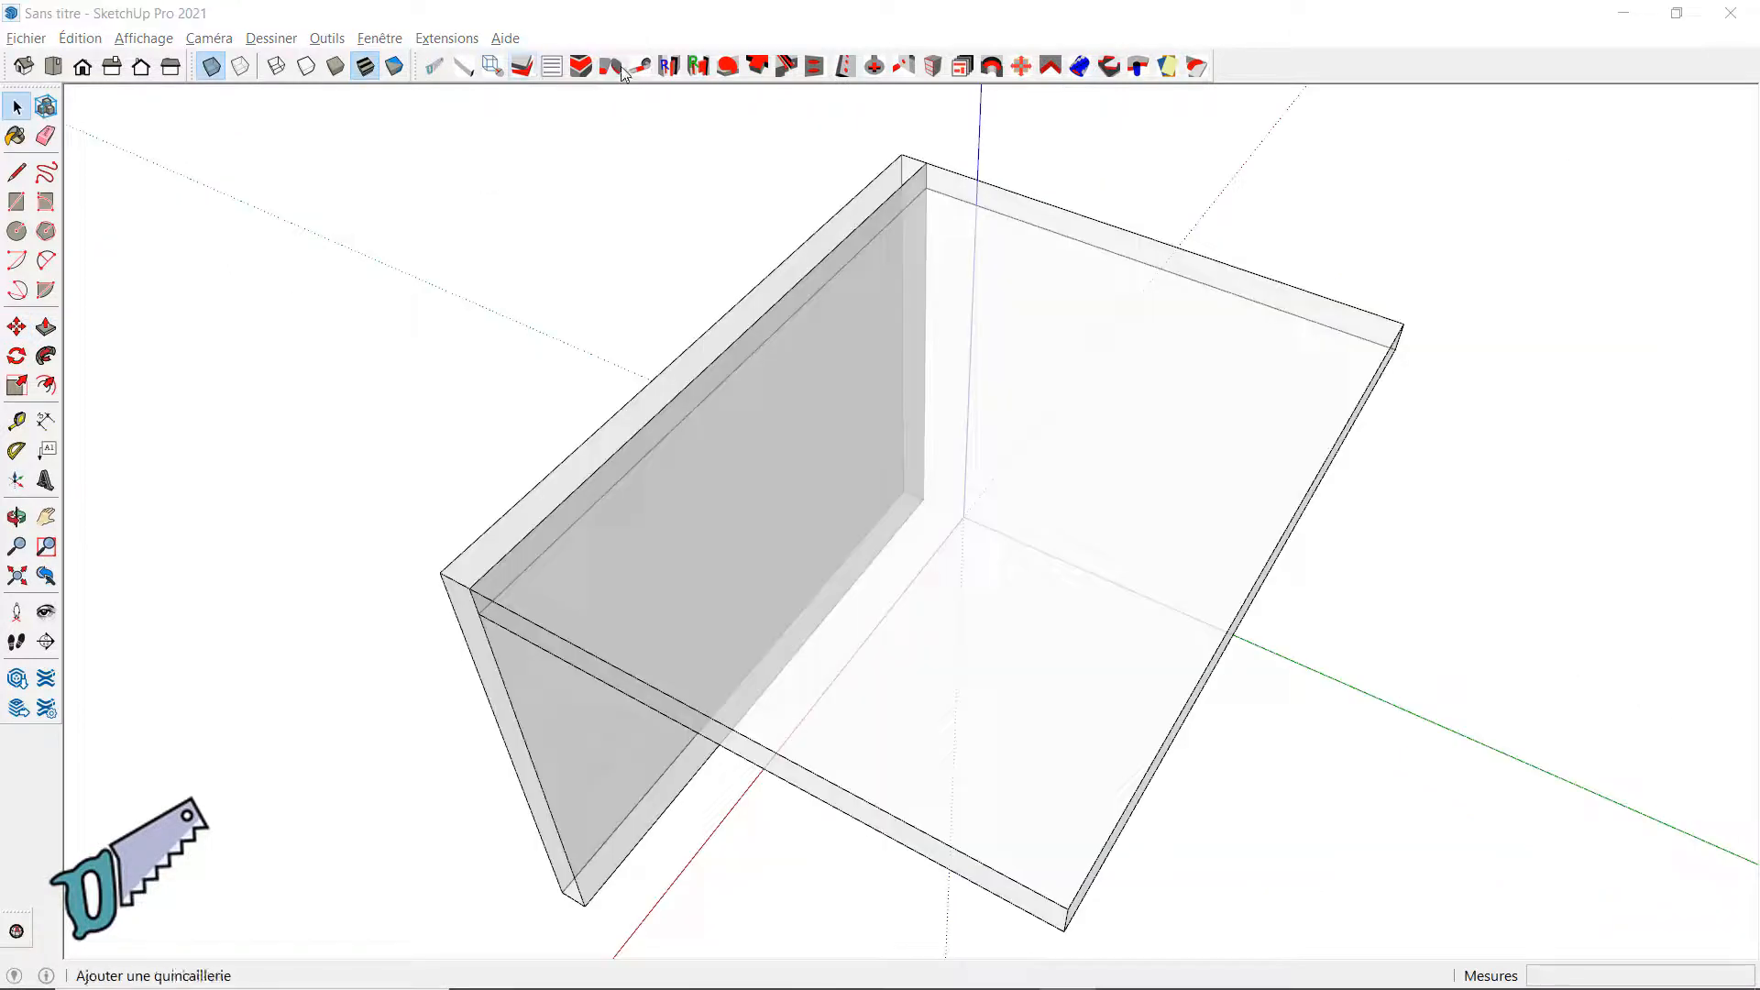
Step: Set the assembly to centred size 0 Lamelles and save the machining values
left_click(611, 66)
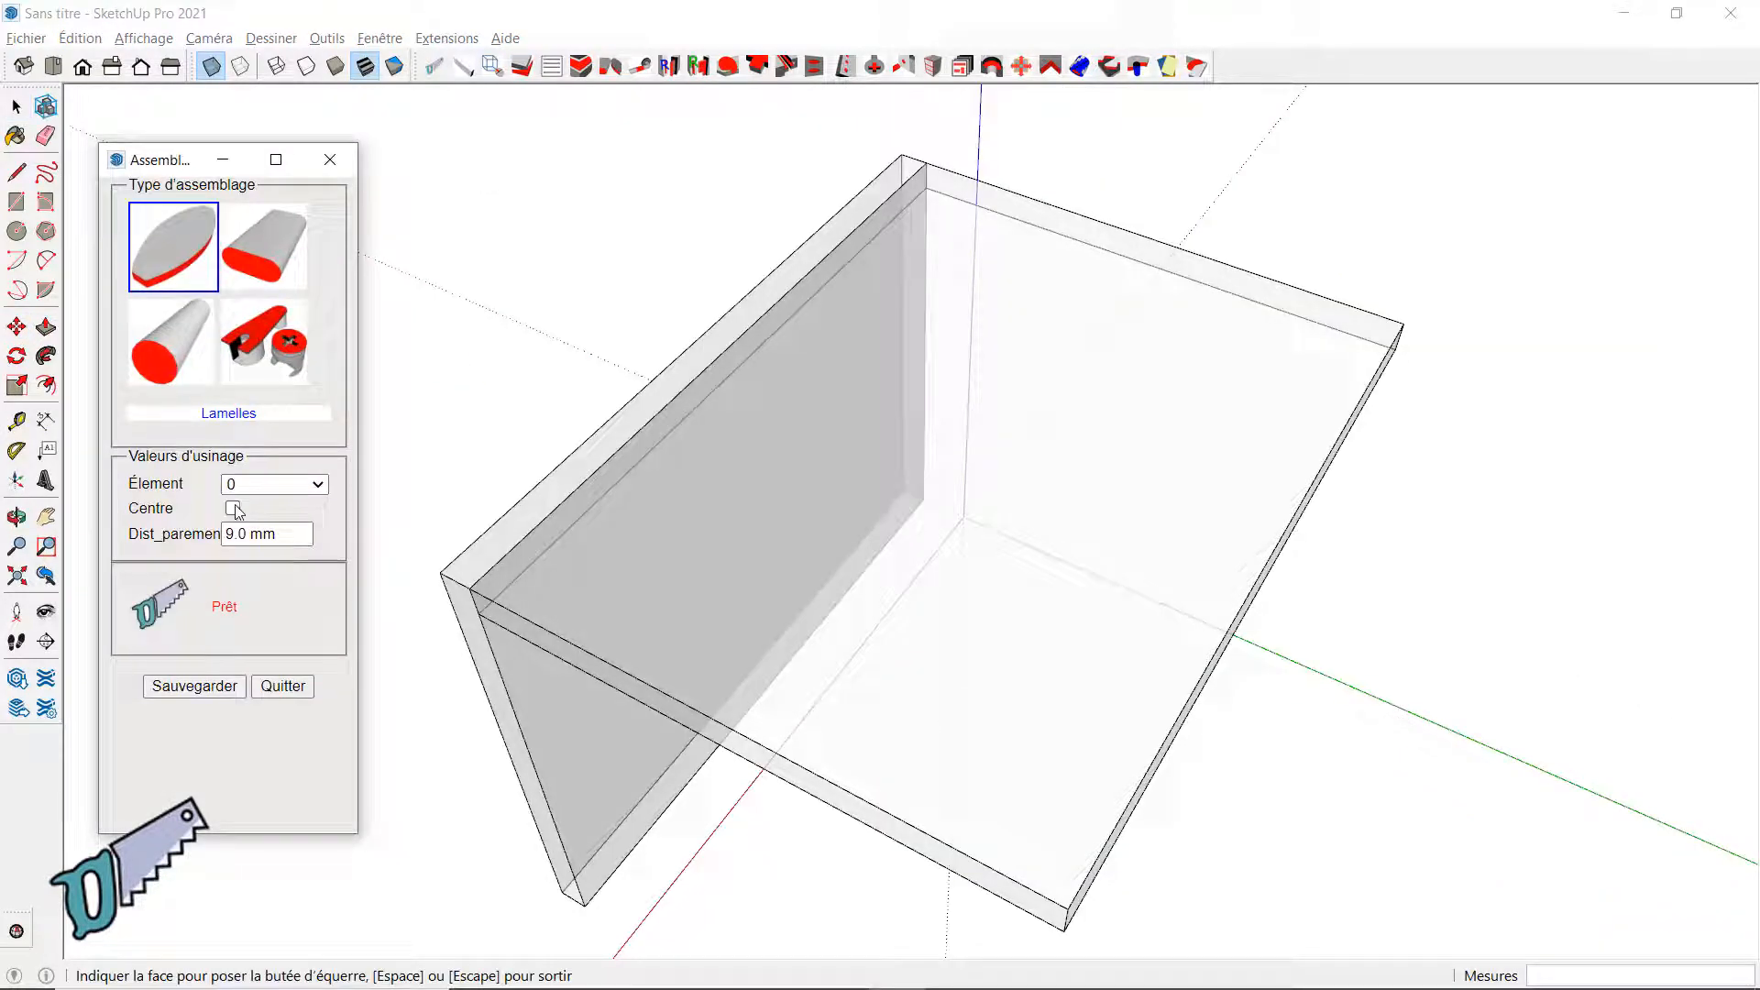
left_click(234, 509)
left_click(205, 659)
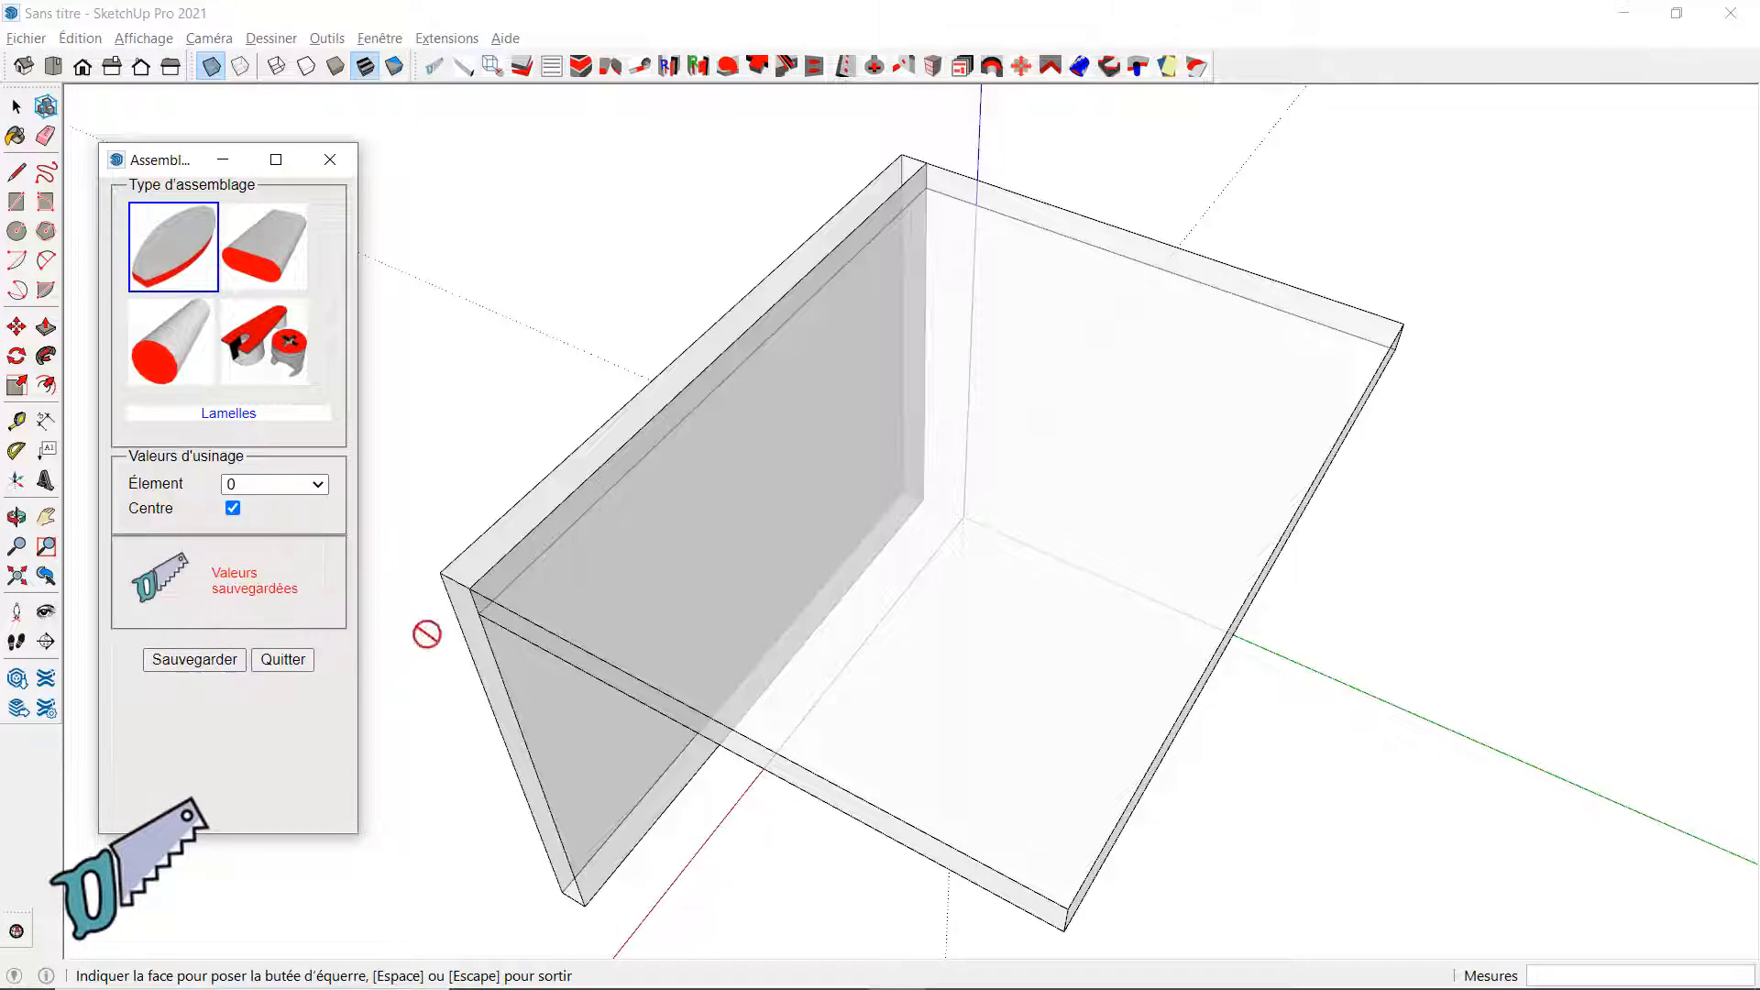
Step: Insert a biscuit 50 mm from the front end of the joint, using the horizontal panel's top face as reference
middle_click_drag(427, 634, 943, 648)
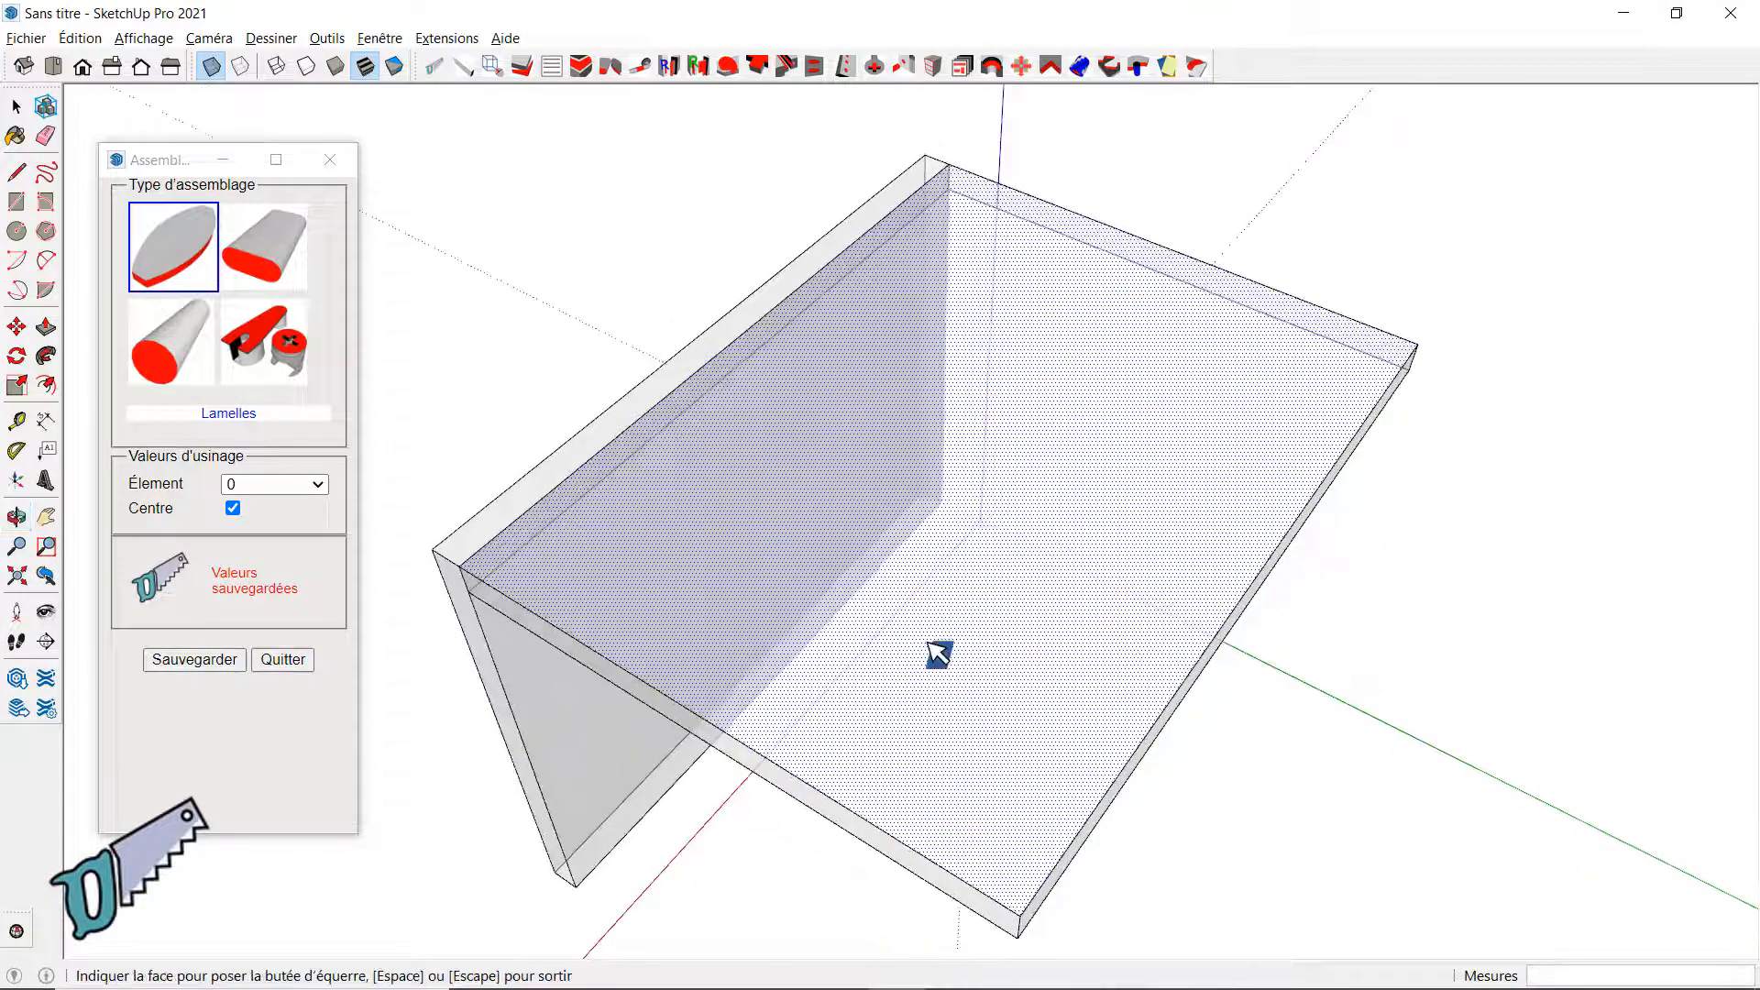
left_click(937, 654)
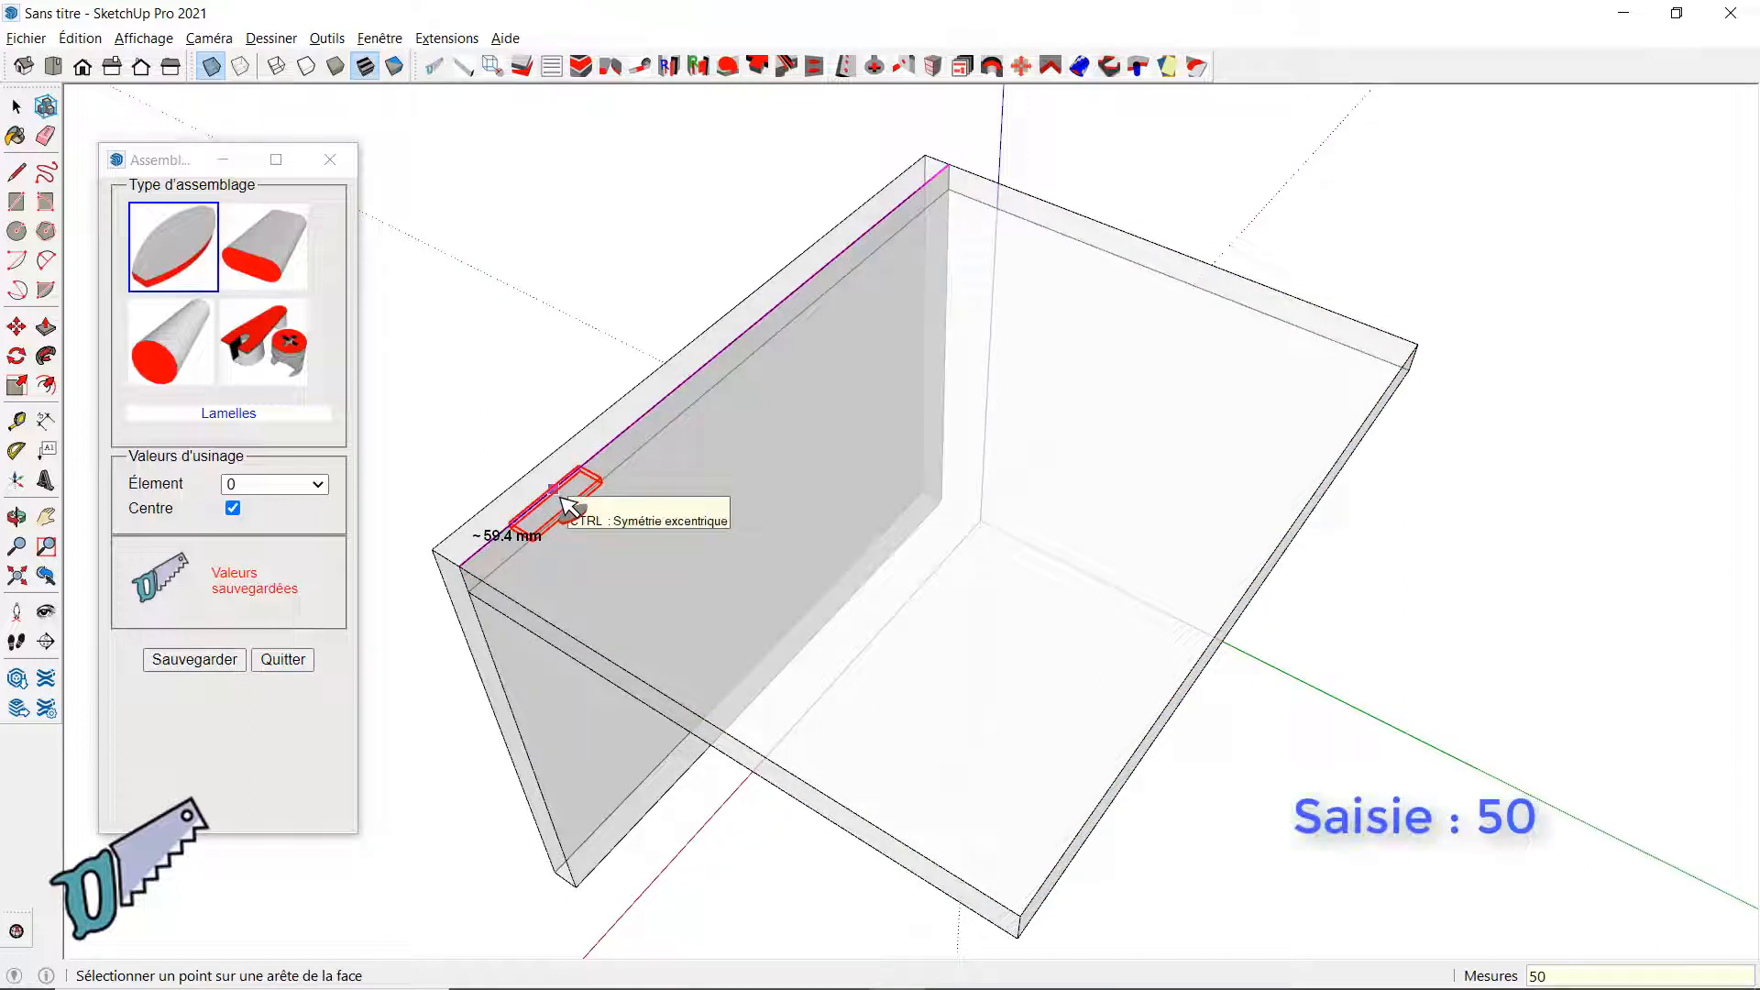
key("Return")
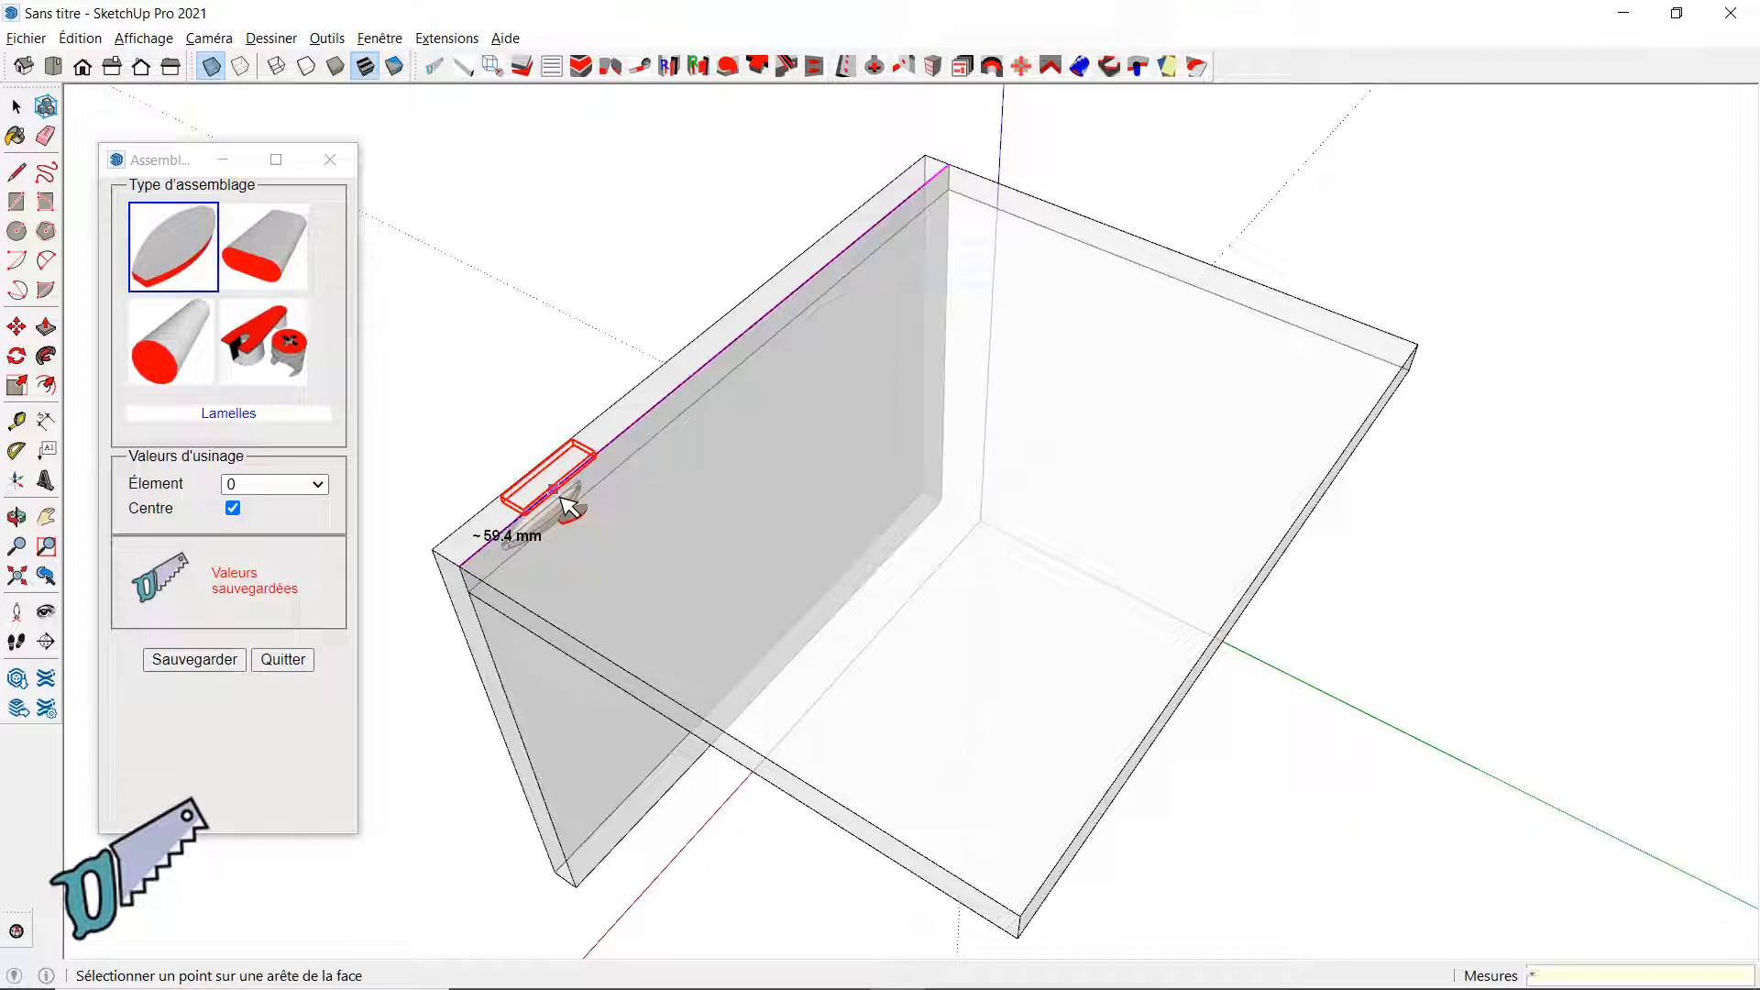
key("Return")
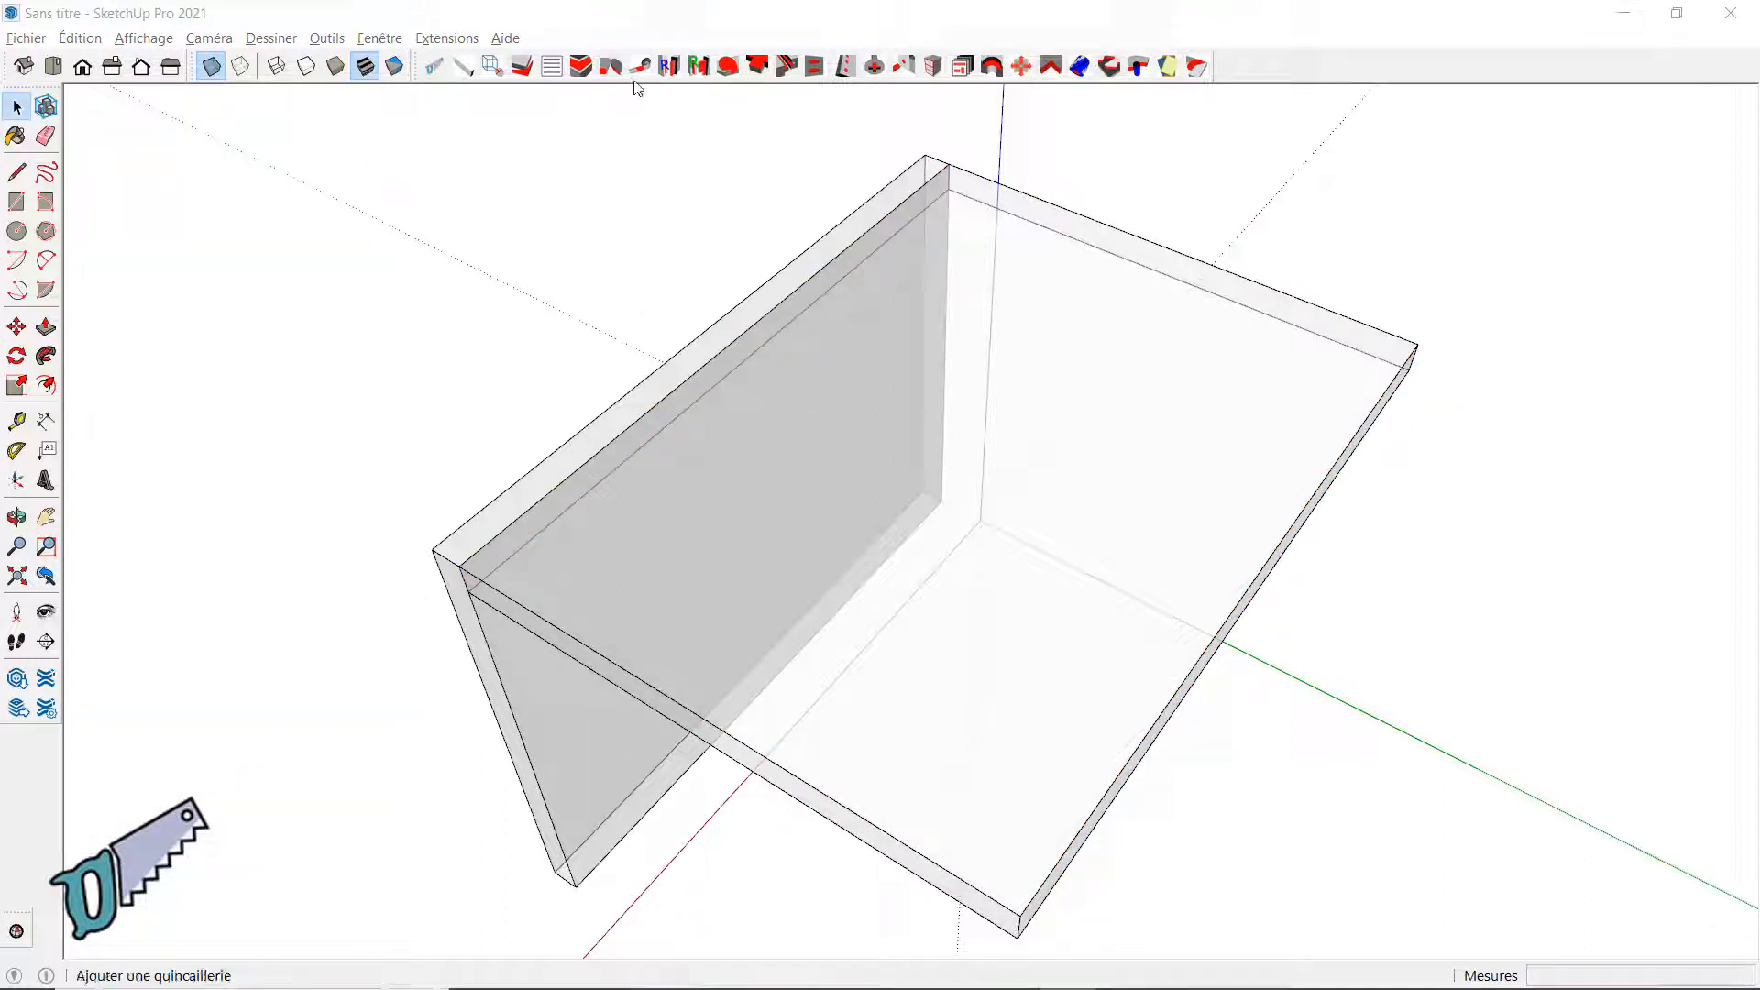
Step: Distribute three centred size 0 biscuits along the joint by entering *3 on the horizontal panel's joint edge
left_click(640, 70)
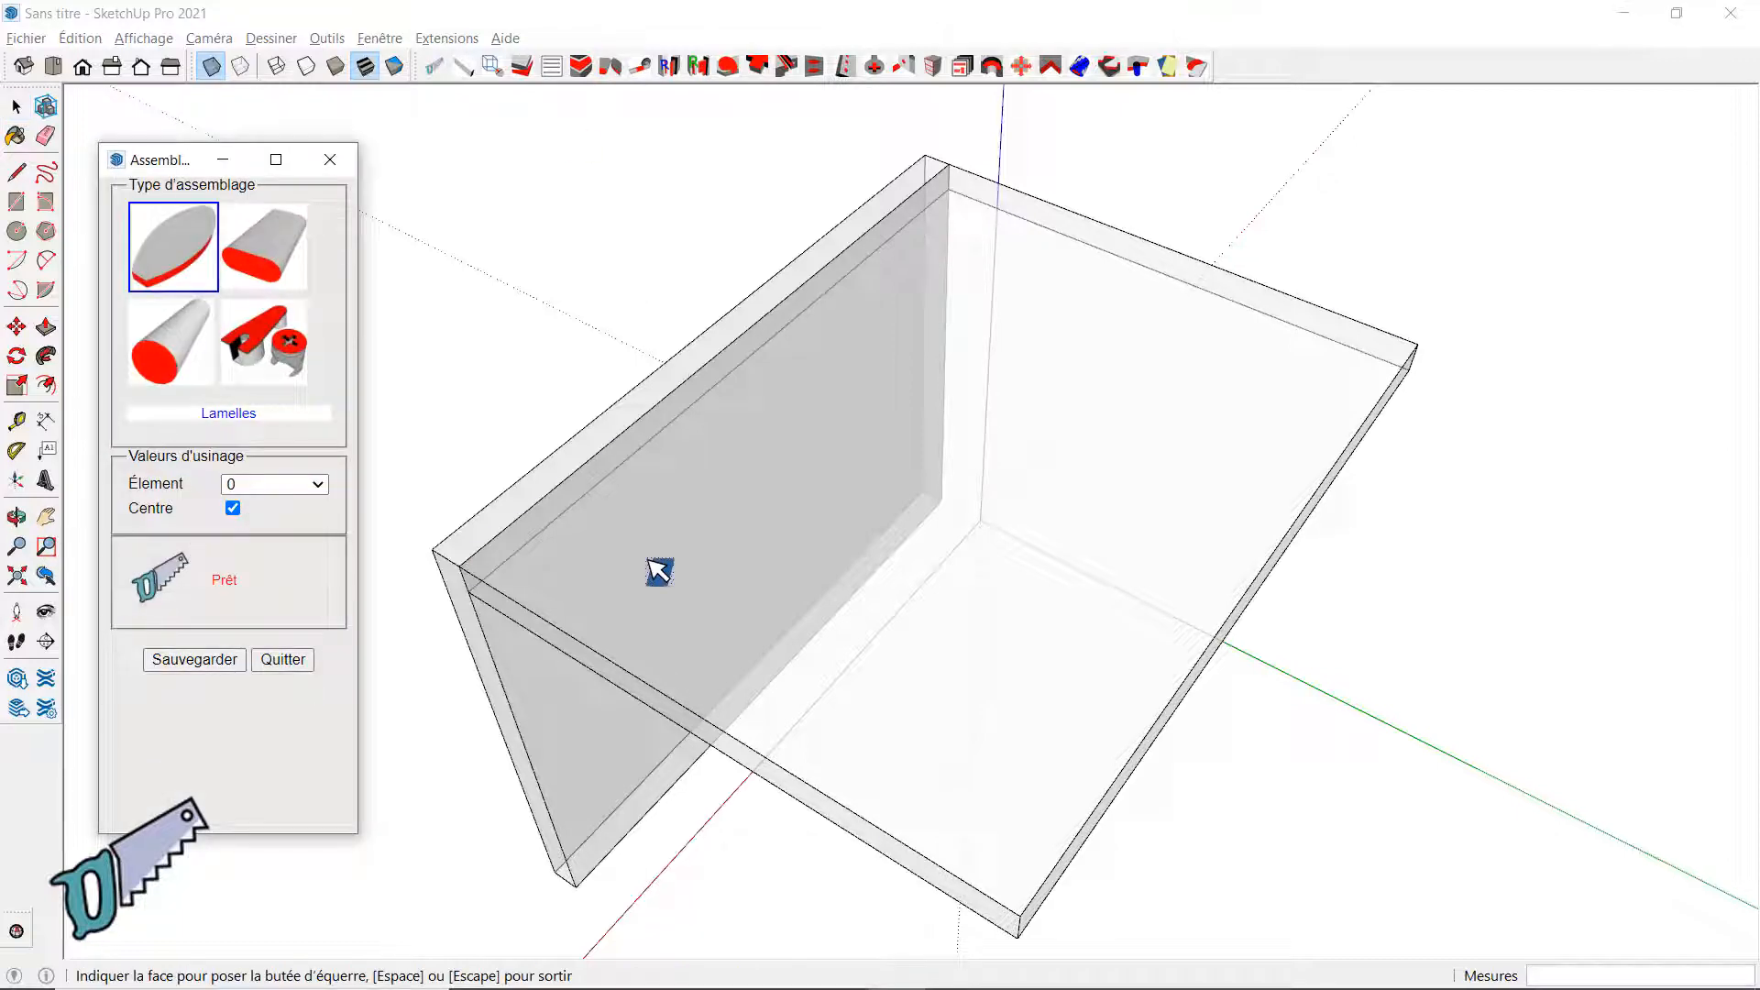
left_click(787, 474)
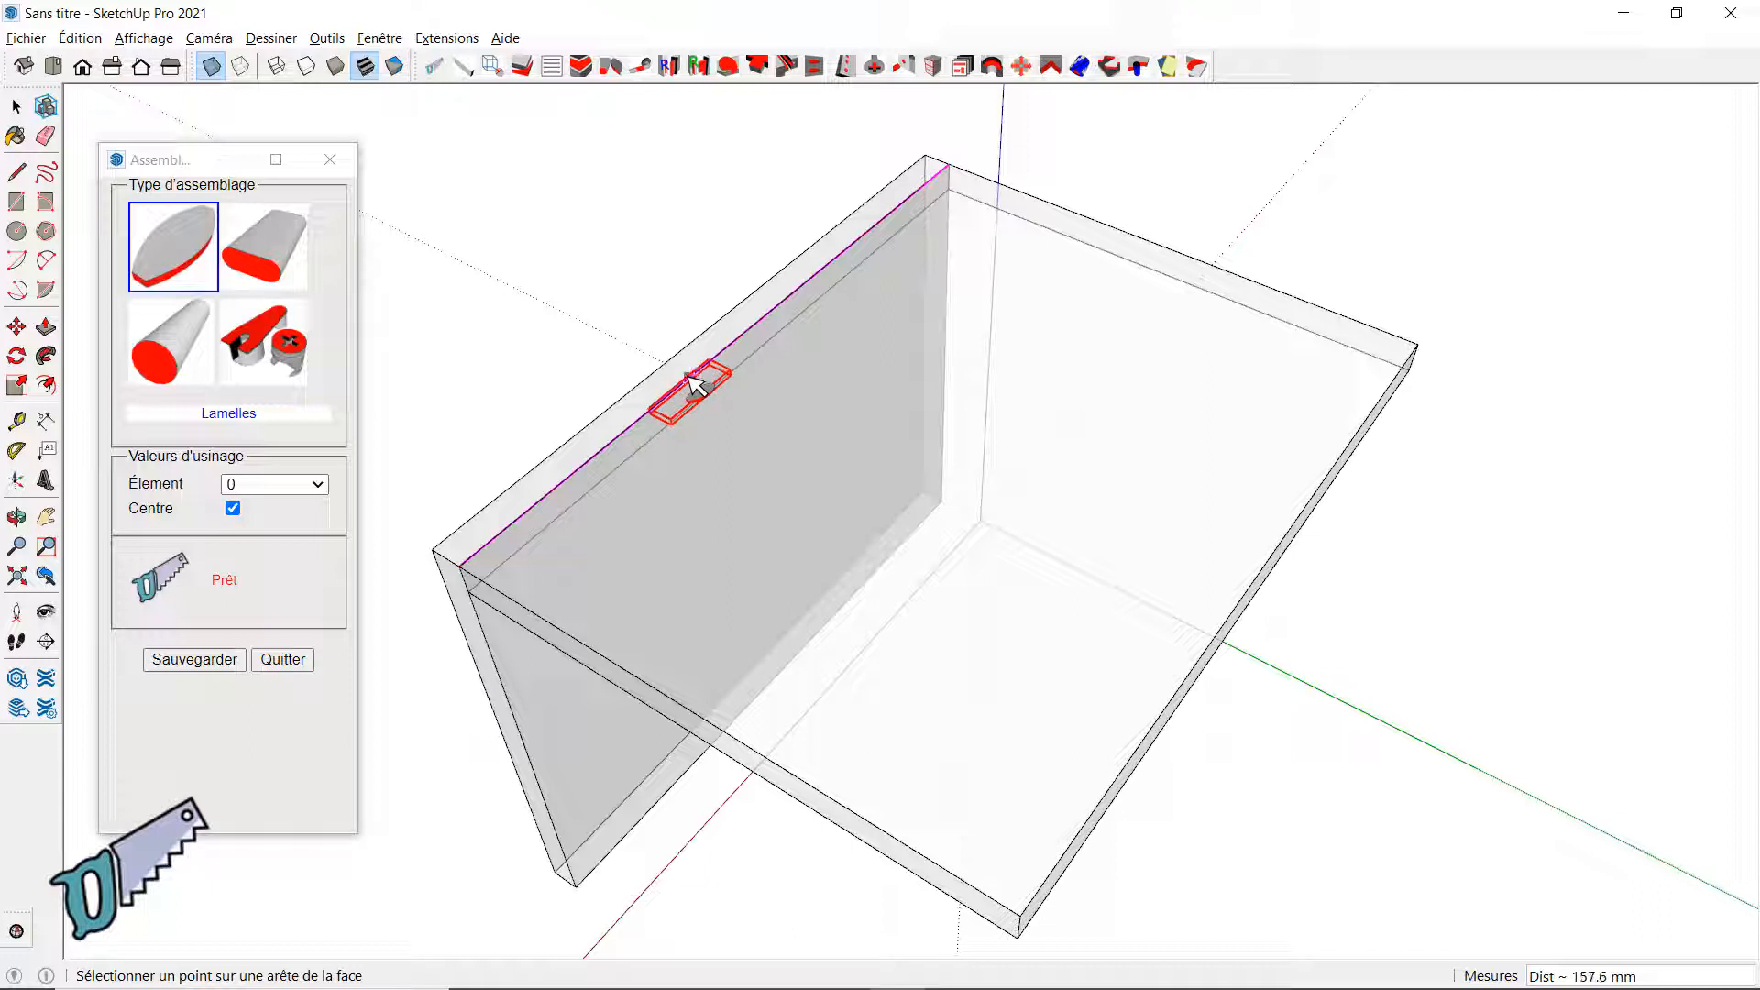
type("*3")
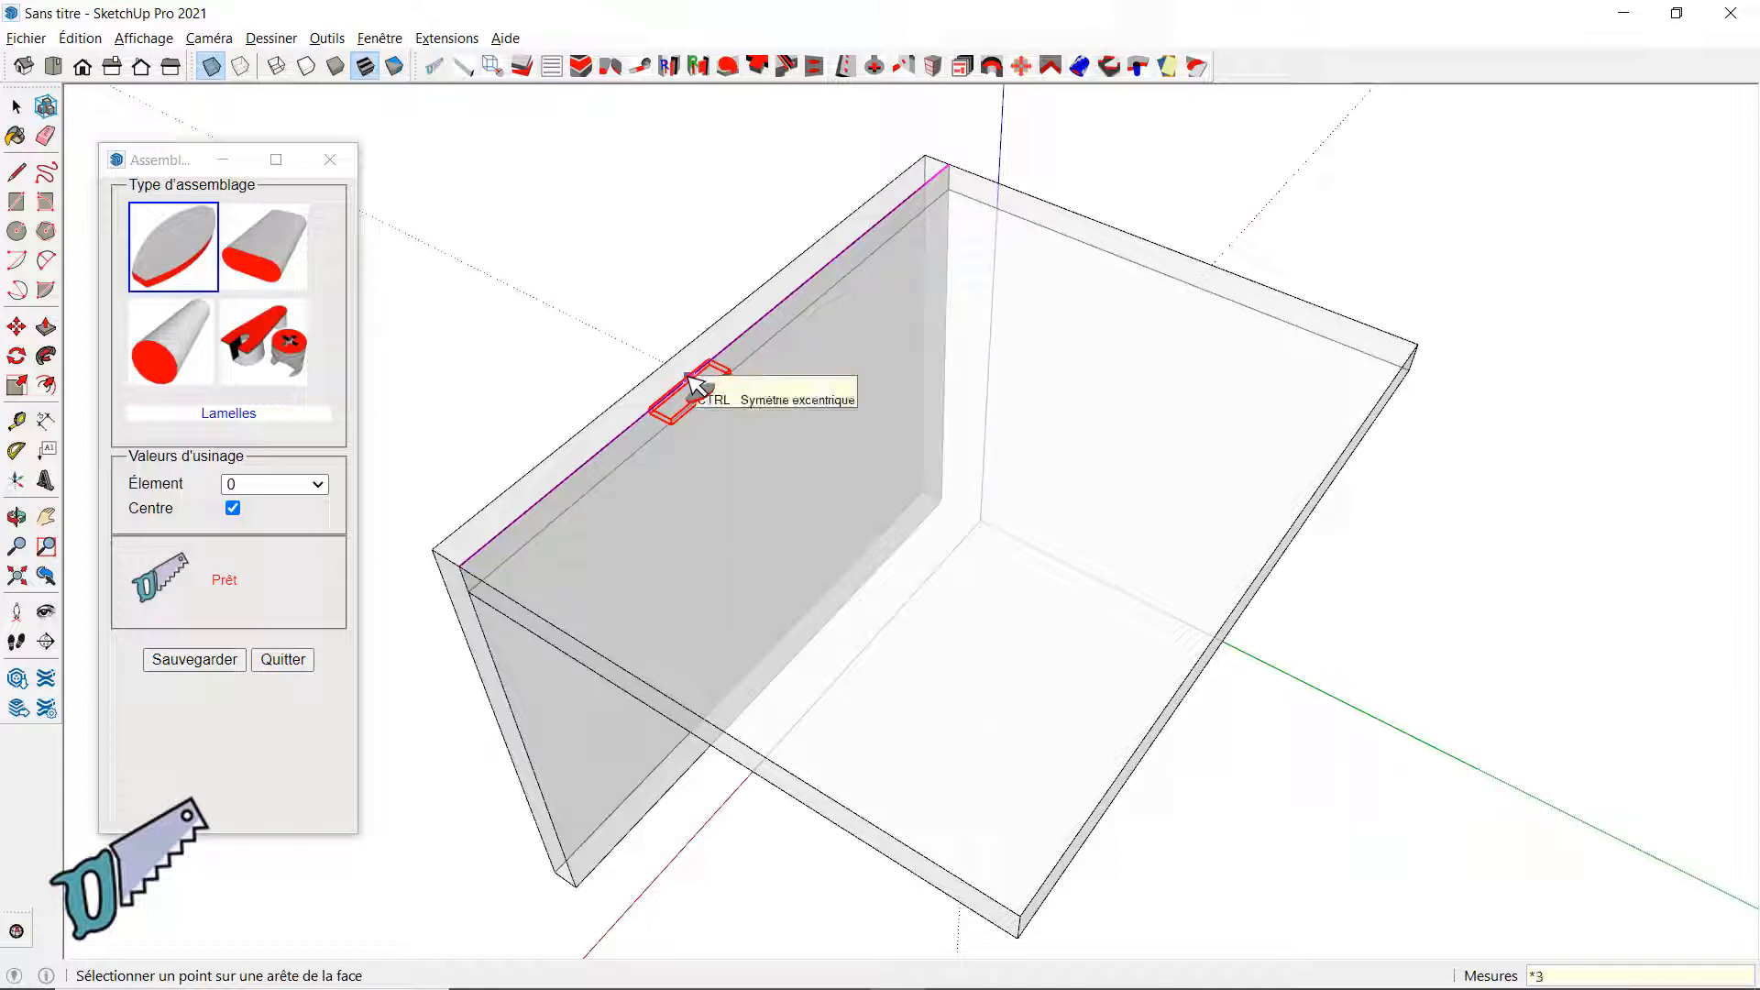
left_click(694, 384)
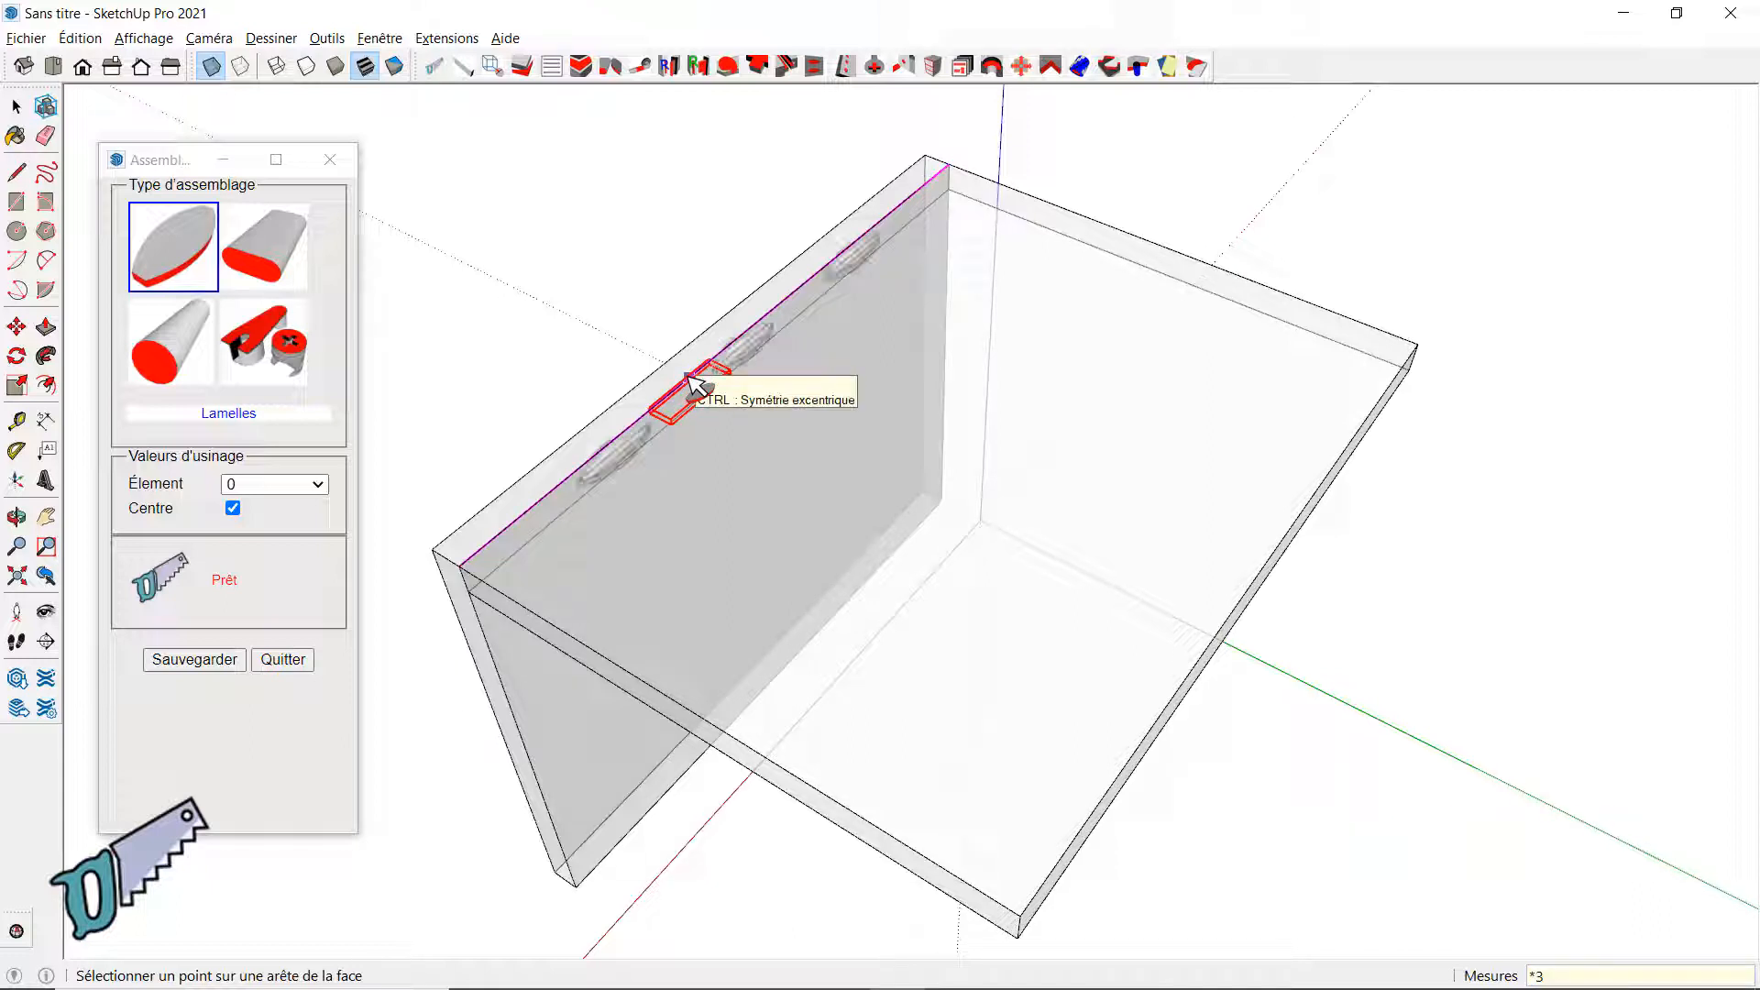
middle_click_drag(706, 393, 1198, 608)
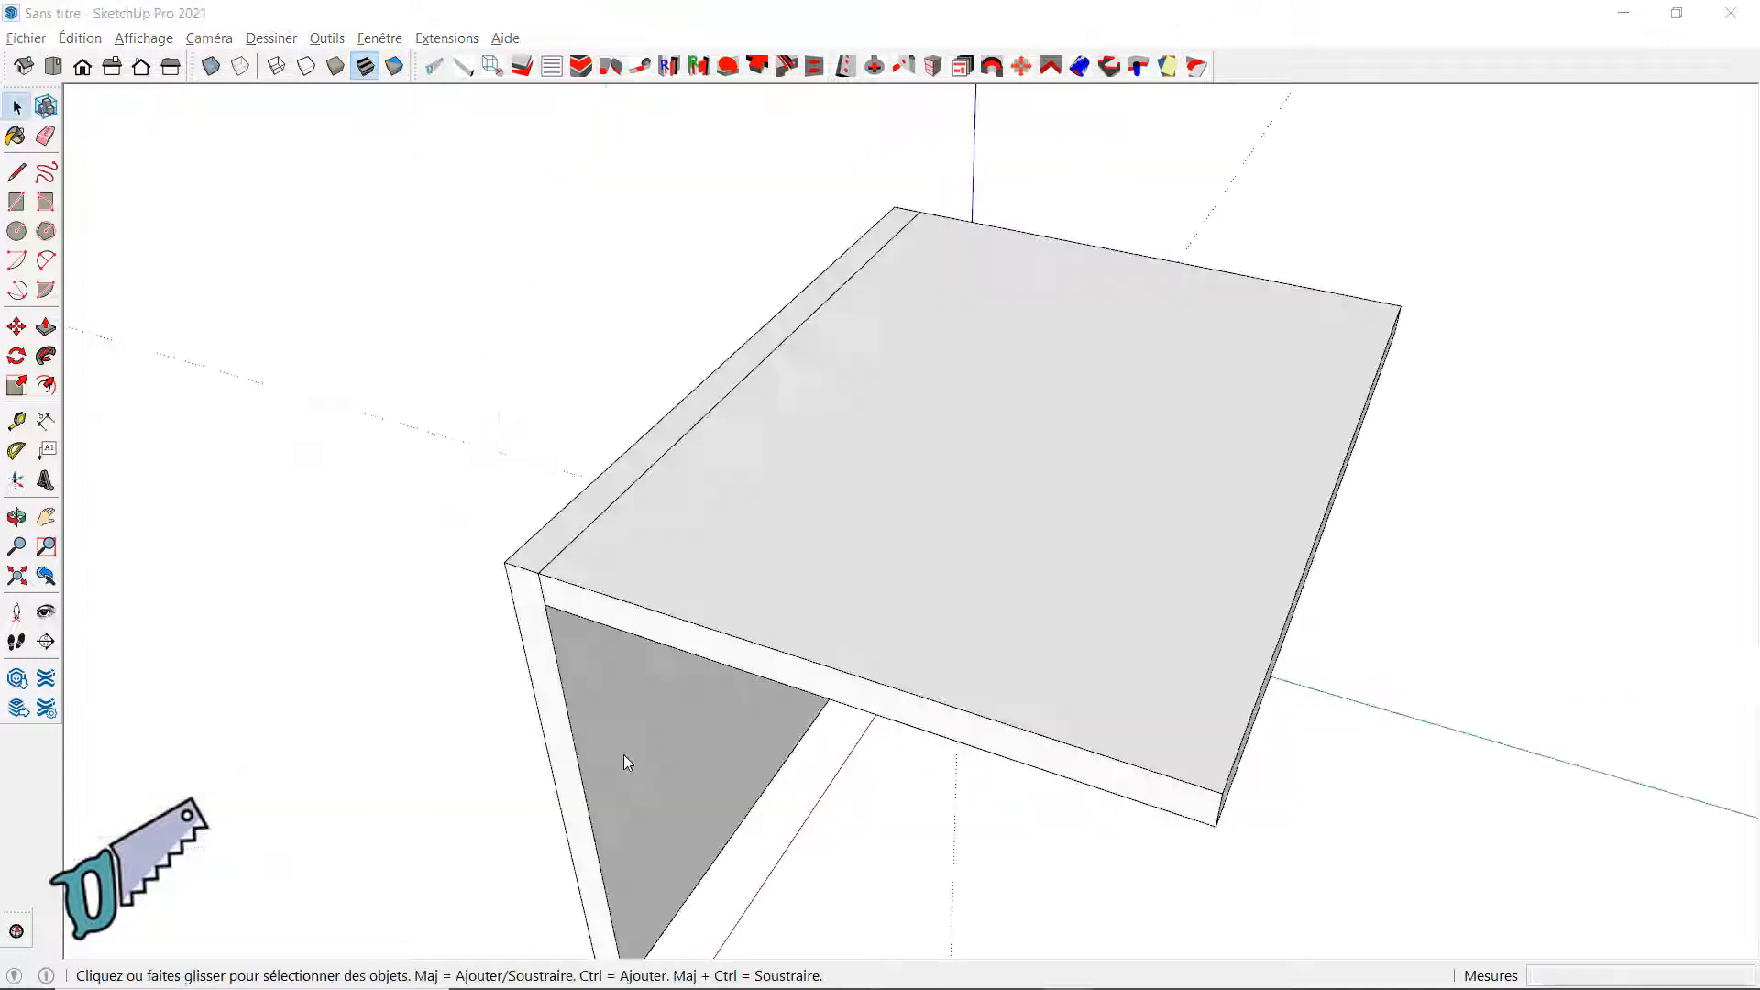
Step: Copy the vertical panel 318 mm across to the opposite end of the horizontal panel
left_click(624, 761)
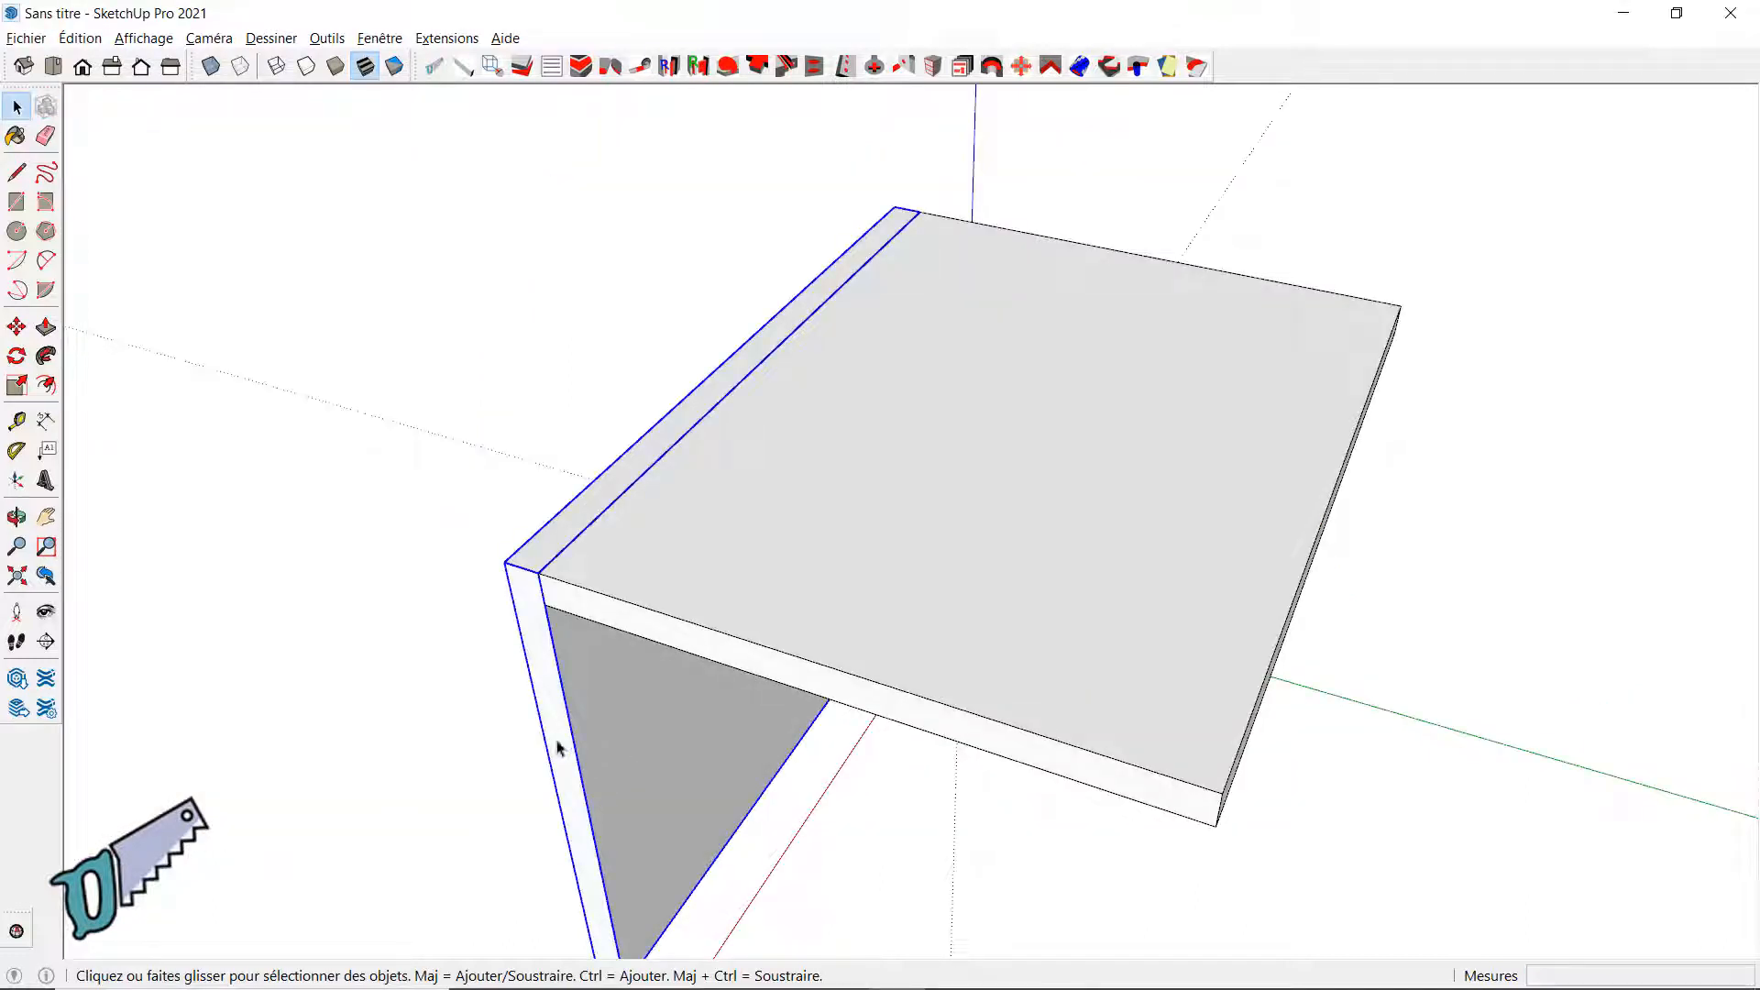
key("m")
key("ctrl")
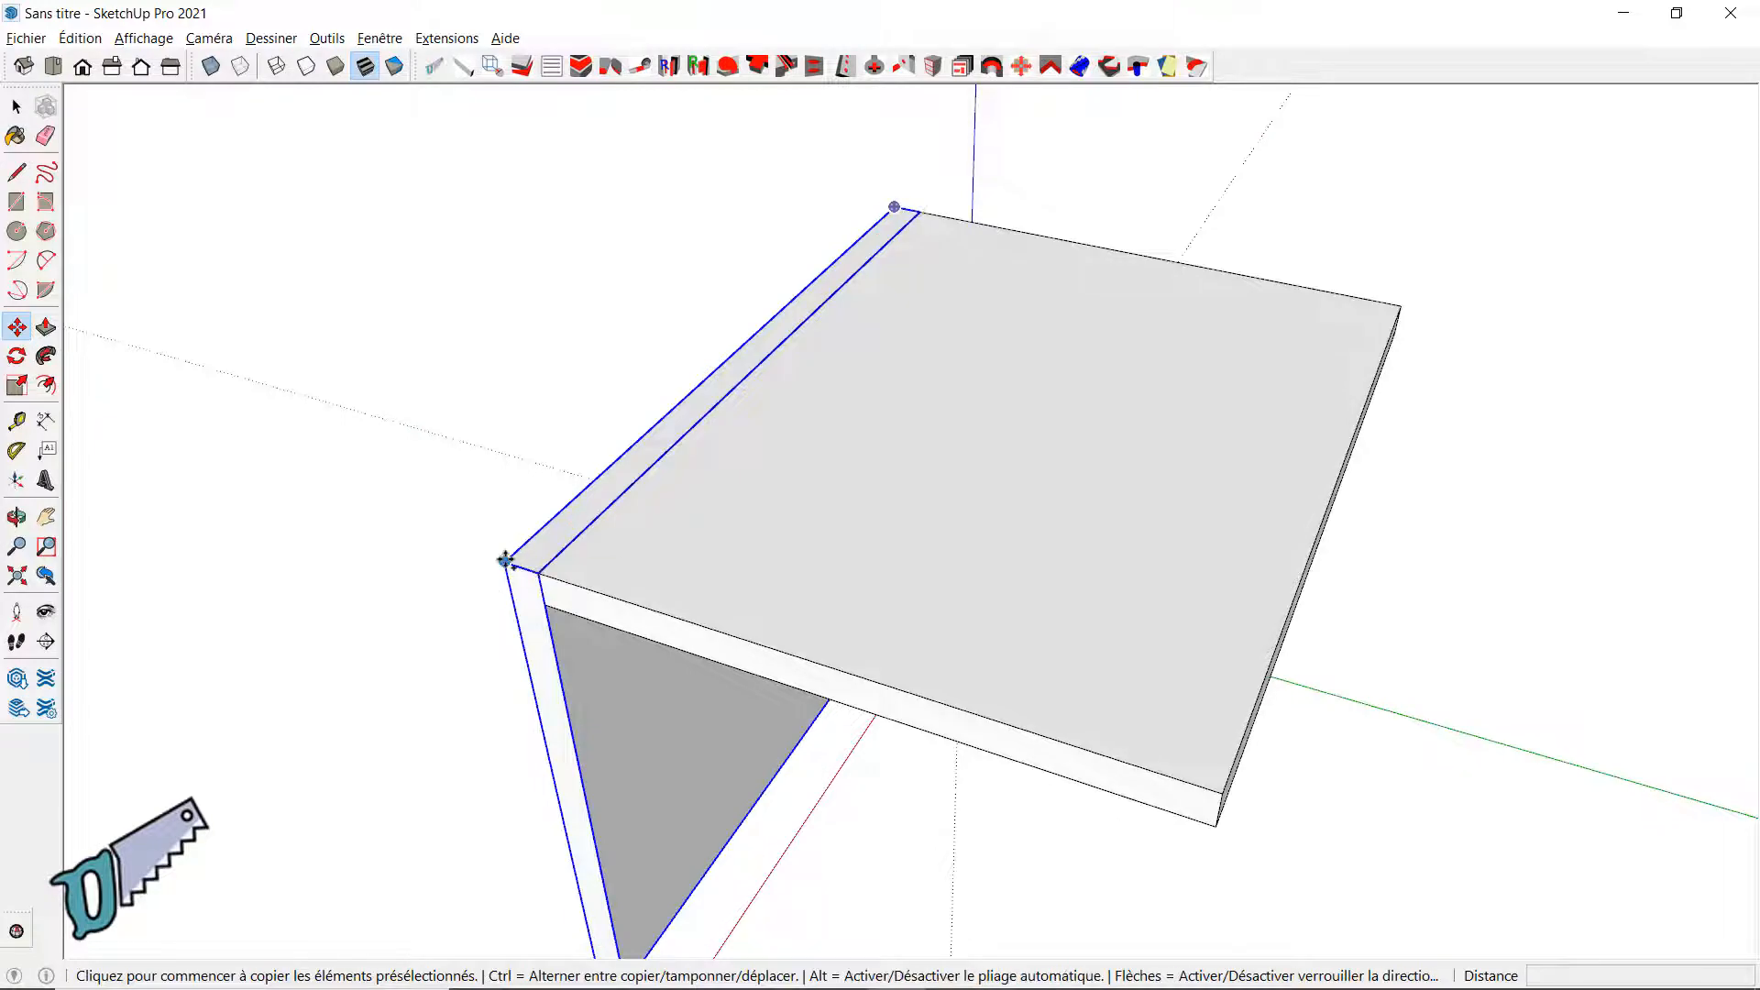
left_click(504, 562)
left_click(1232, 790)
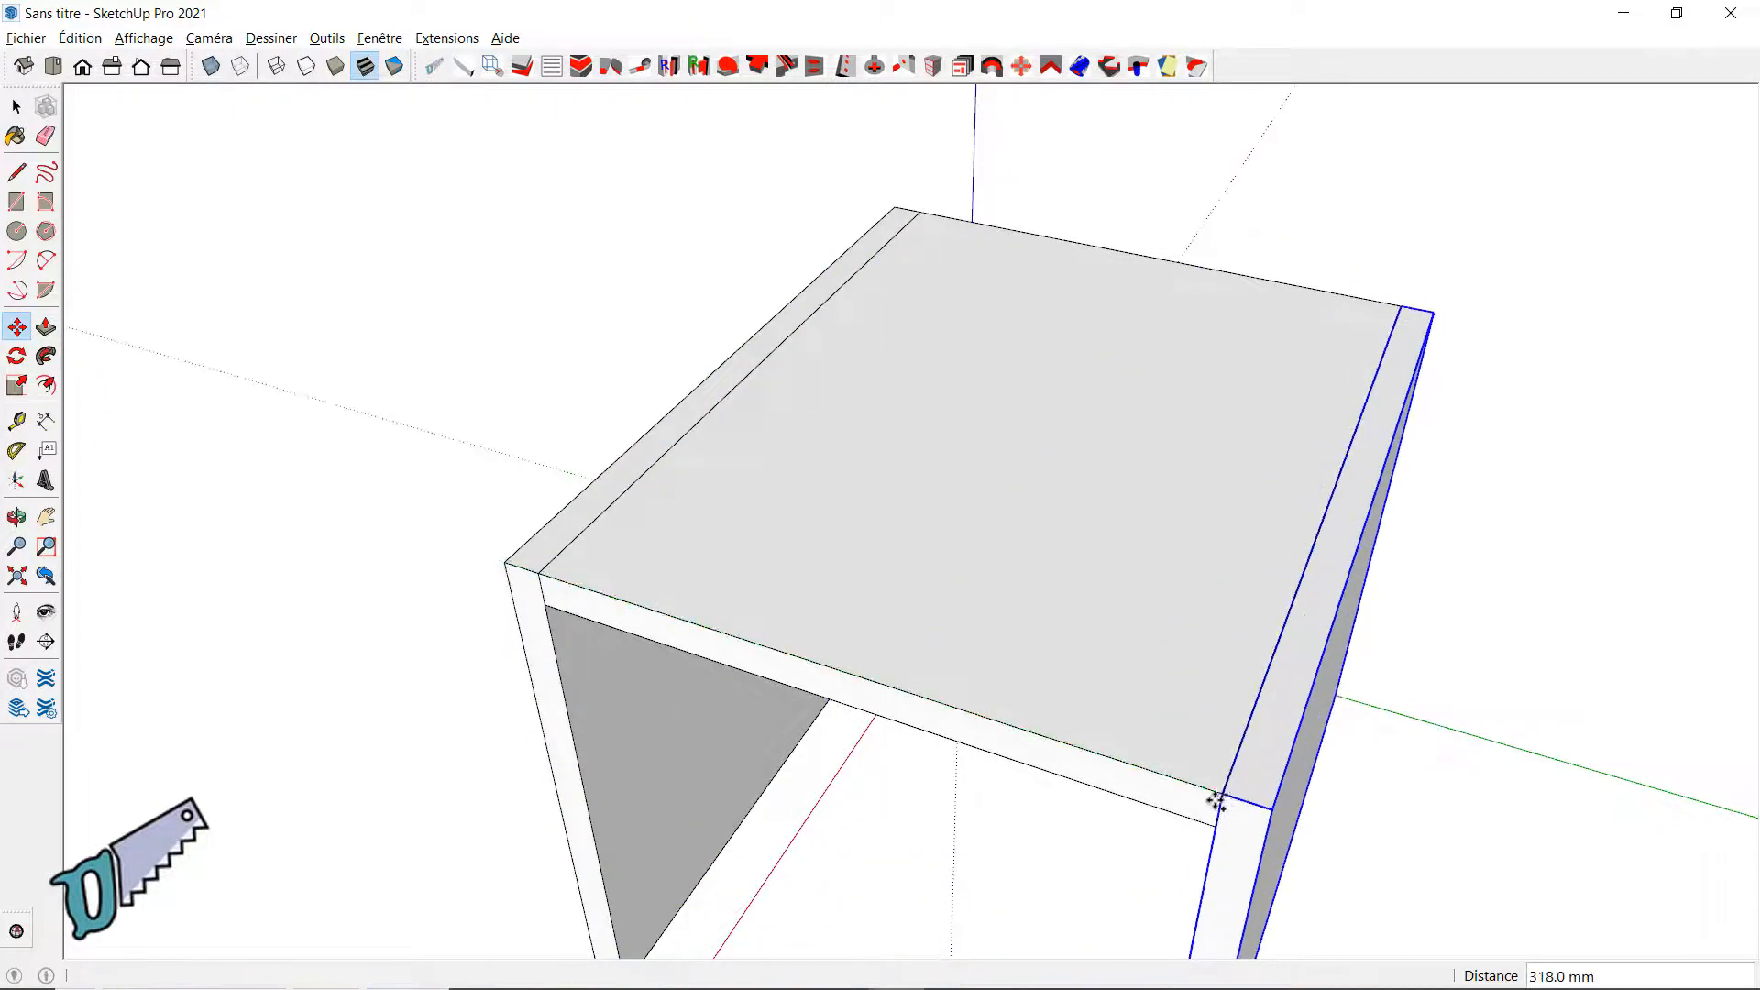
Step: Mirror the copied side panel with the Symétrie Rotation tool and check the orientation of both side panels' faces
middle_click_drag(1232, 790, 1111, 634)
right_click(1192, 730)
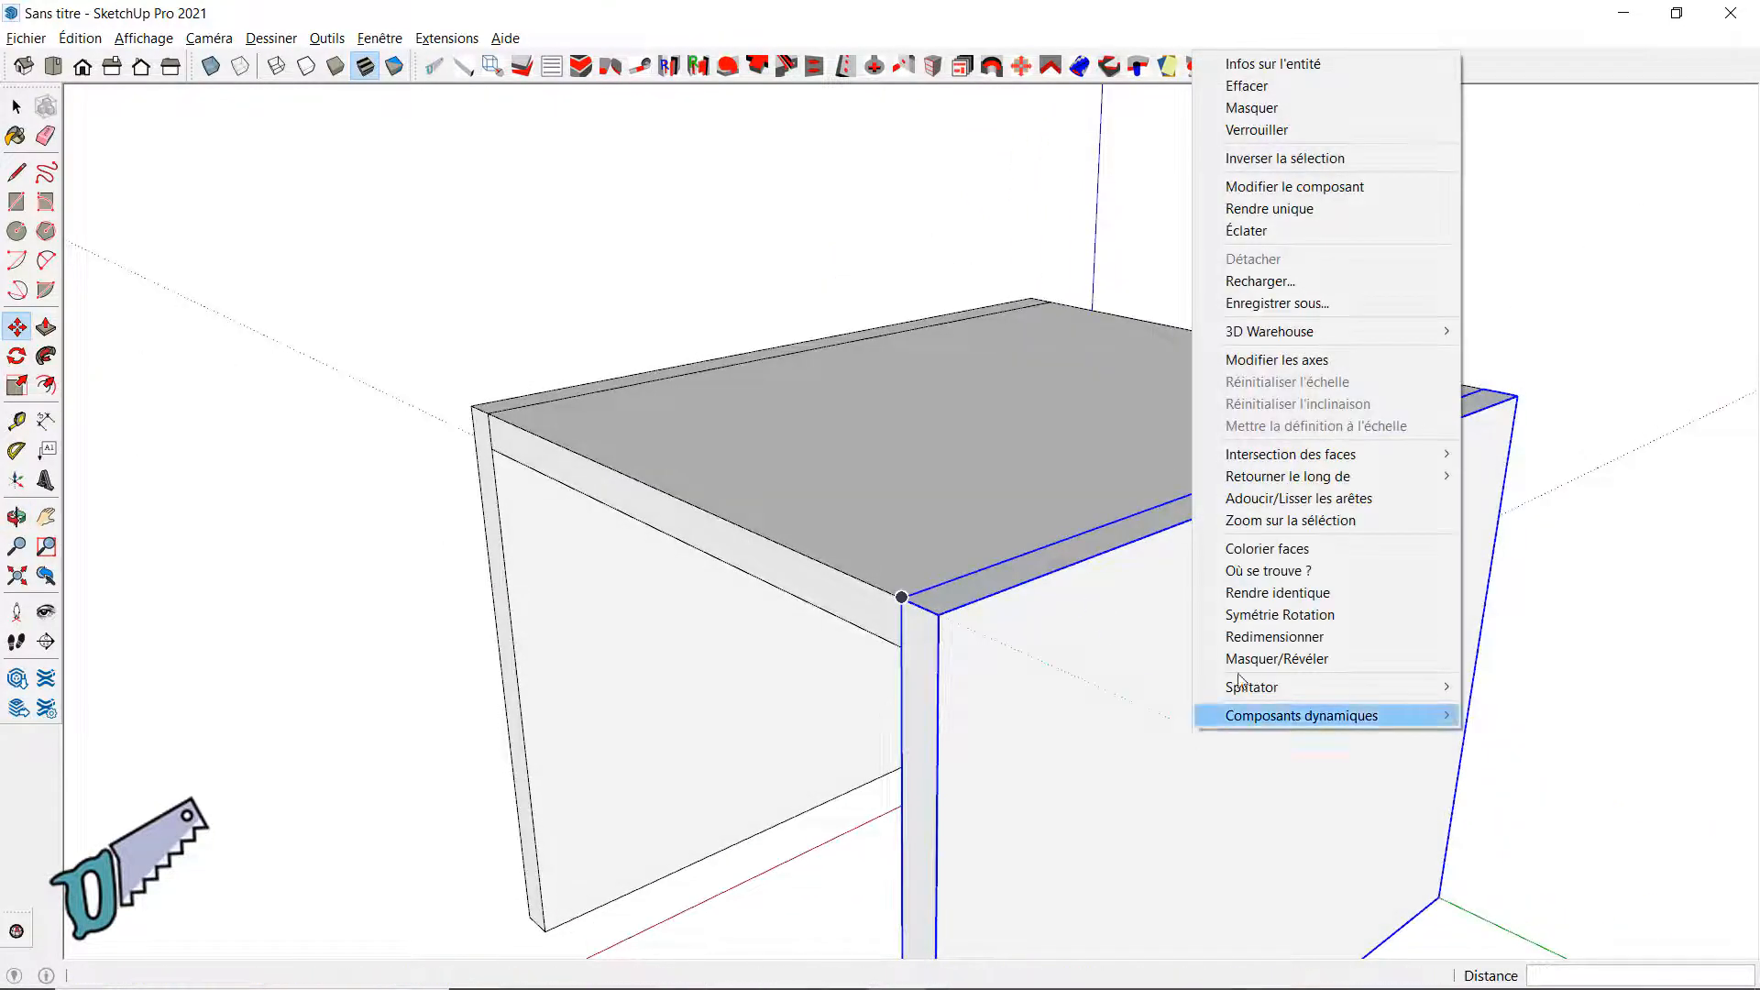
left_click(1280, 616)
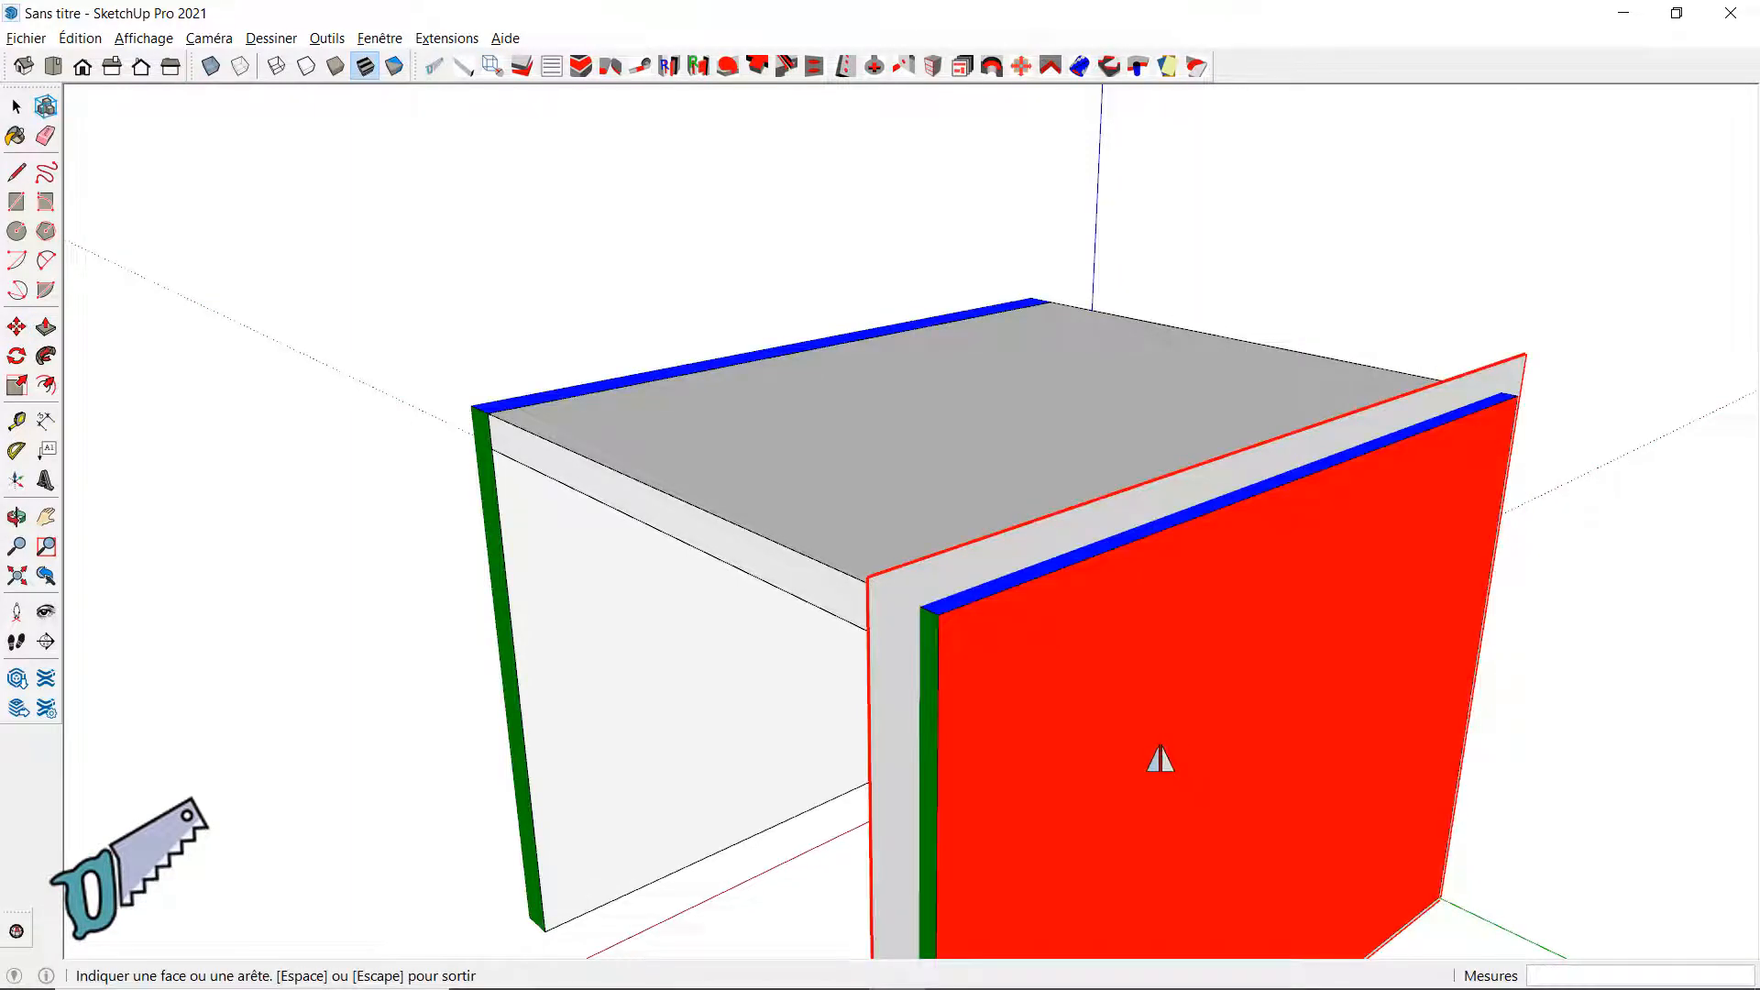
middle_click_drag(1163, 758, 522, 798)
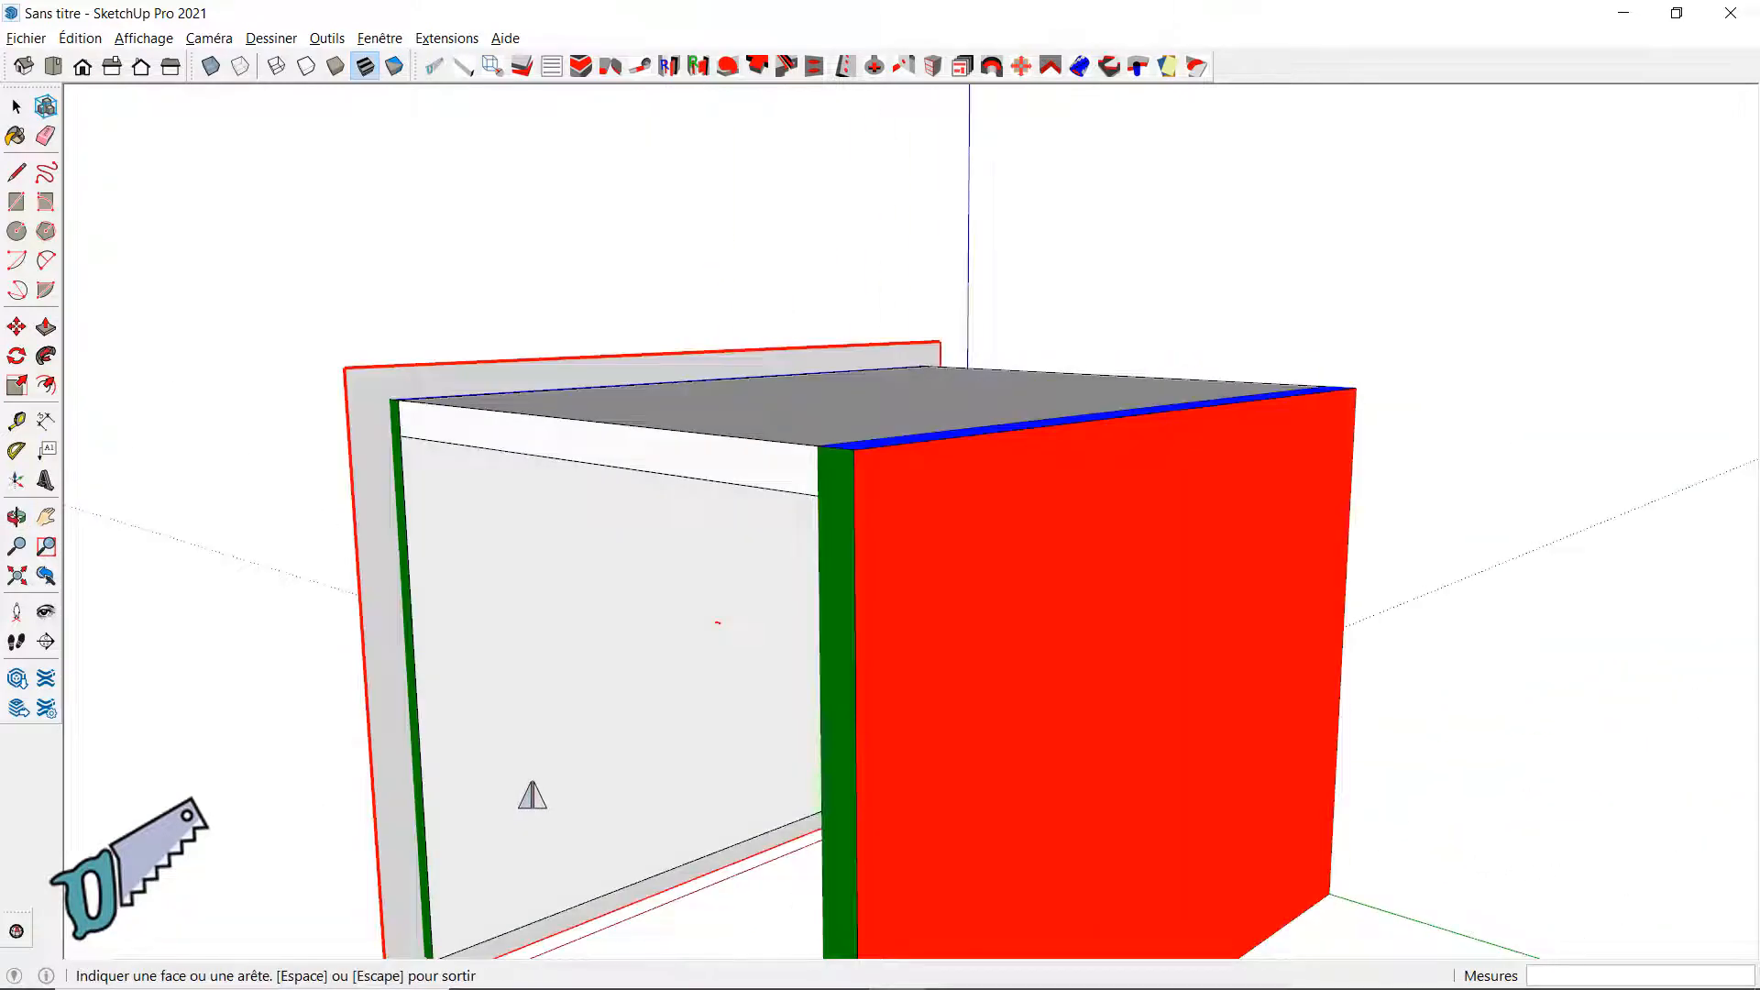
key("space")
Step: Distribute four centred size 0 biscuits along both side joints by entering *4, using the horizontal panel's top face as reference
middle_click_drag(706, 482, 856, 734)
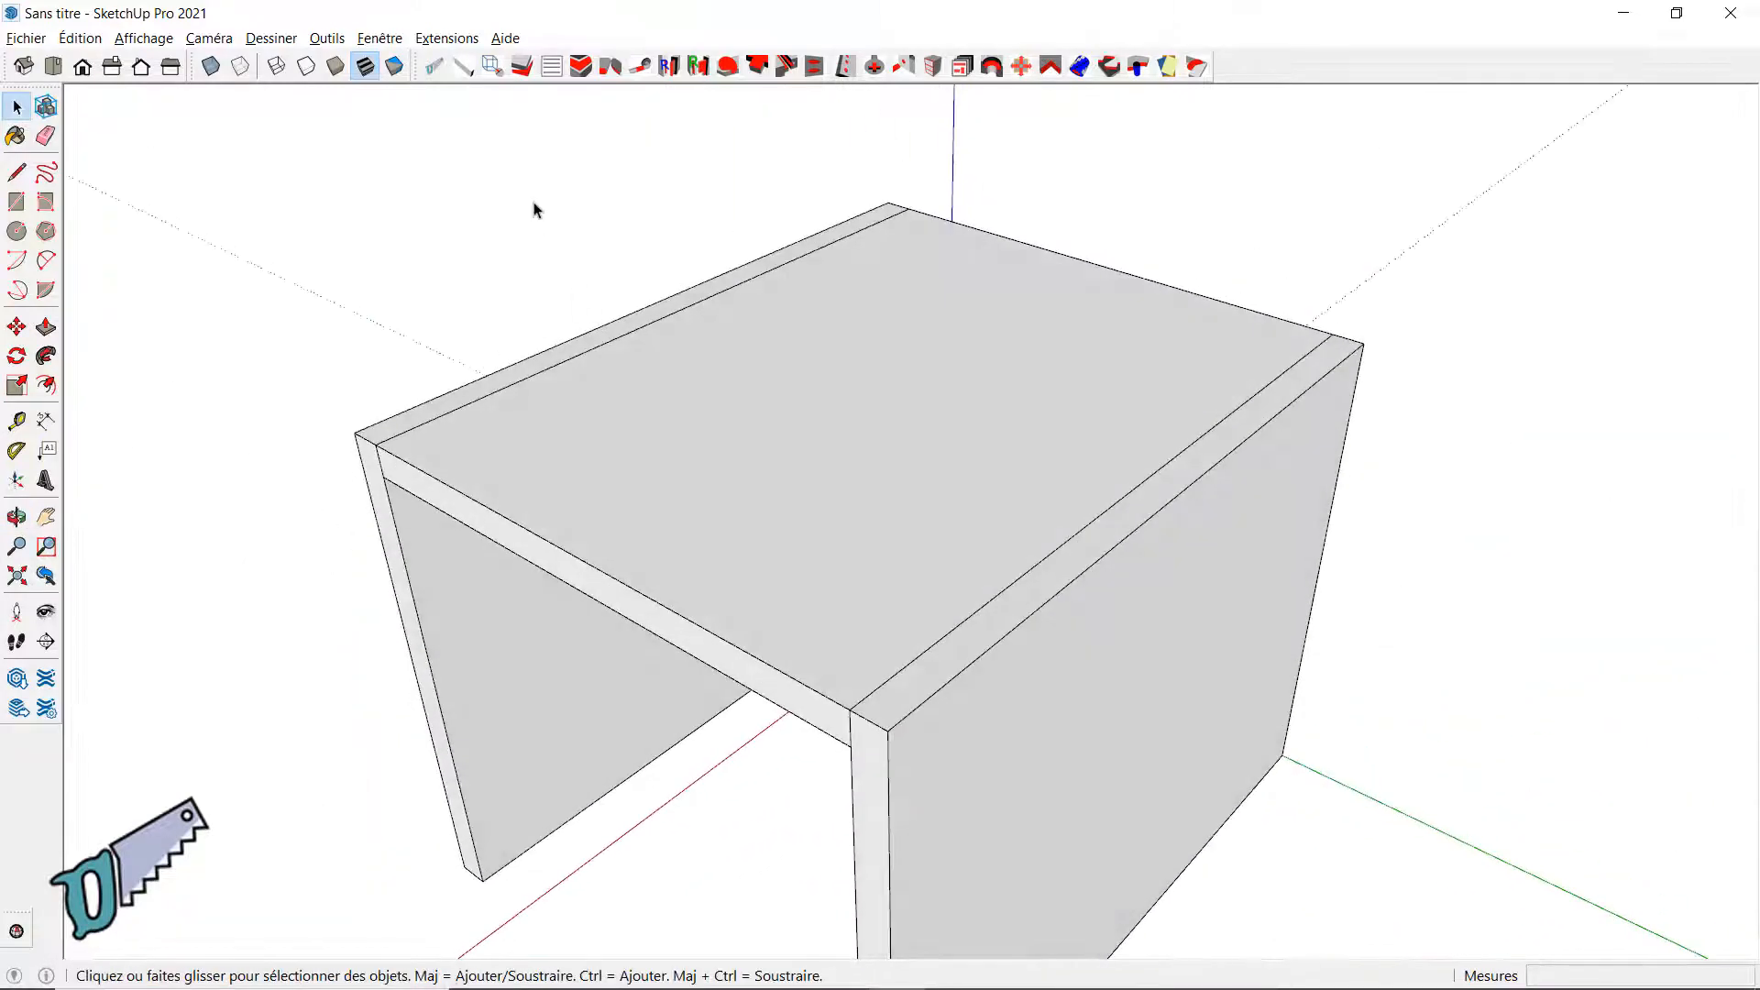
left_click(609, 66)
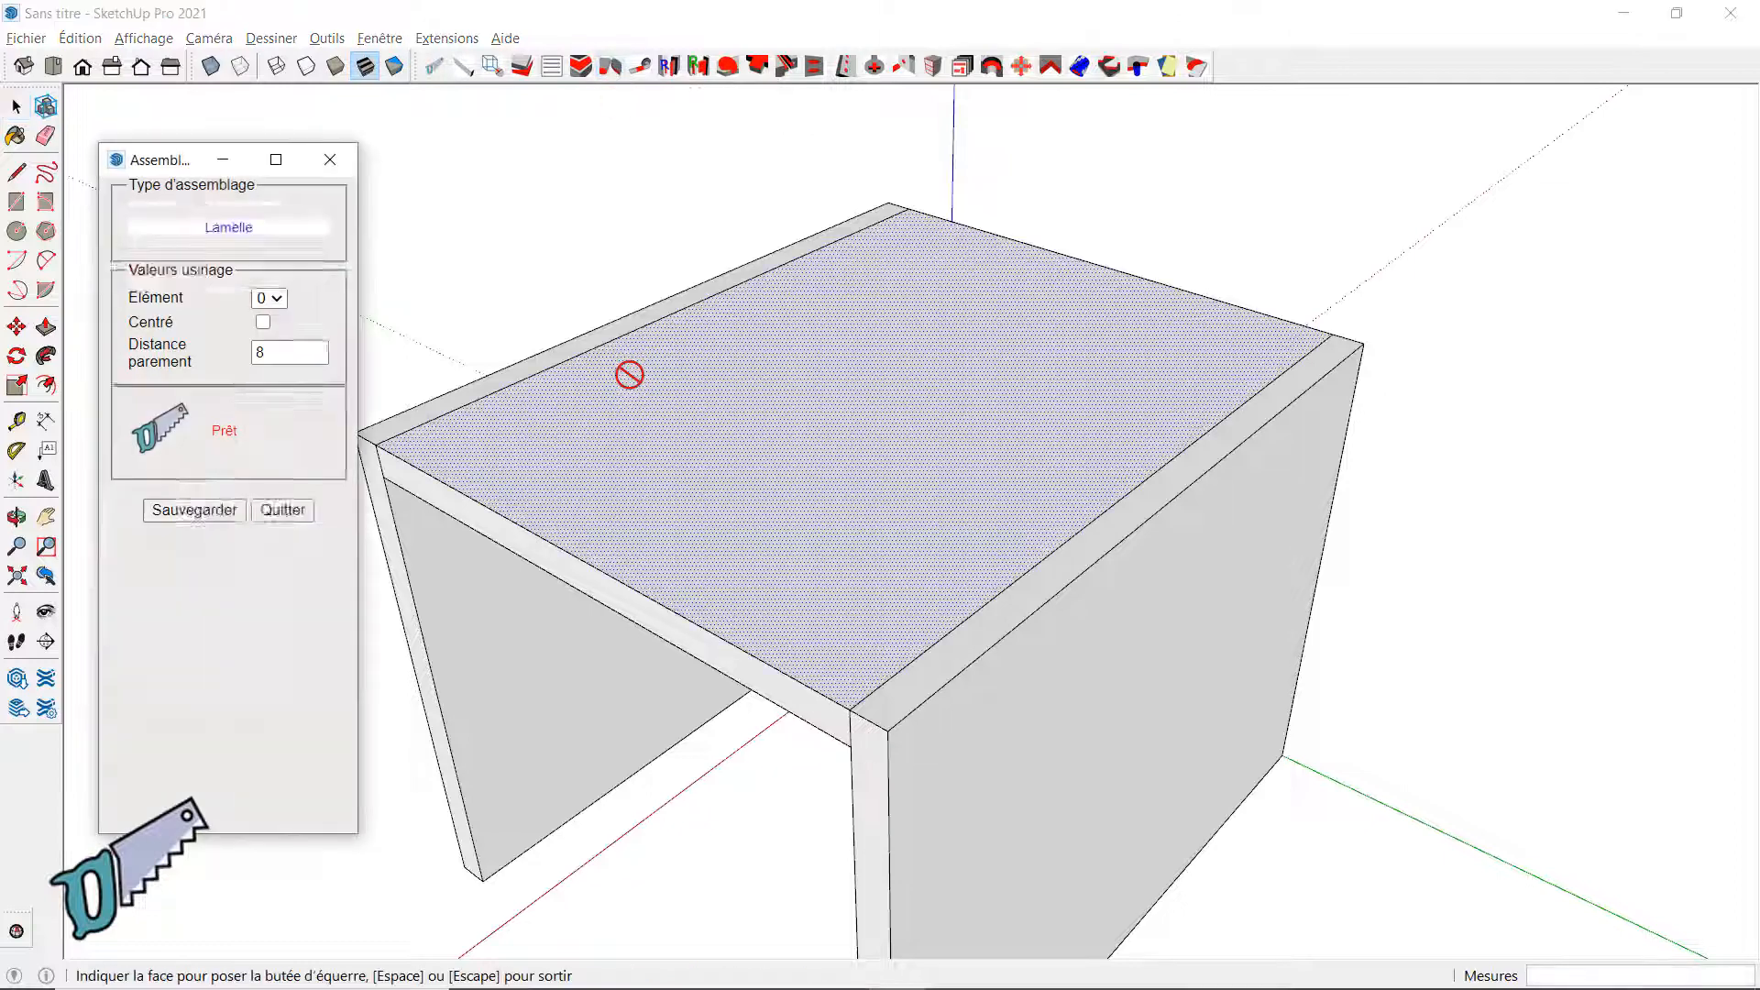
left_click(739, 421)
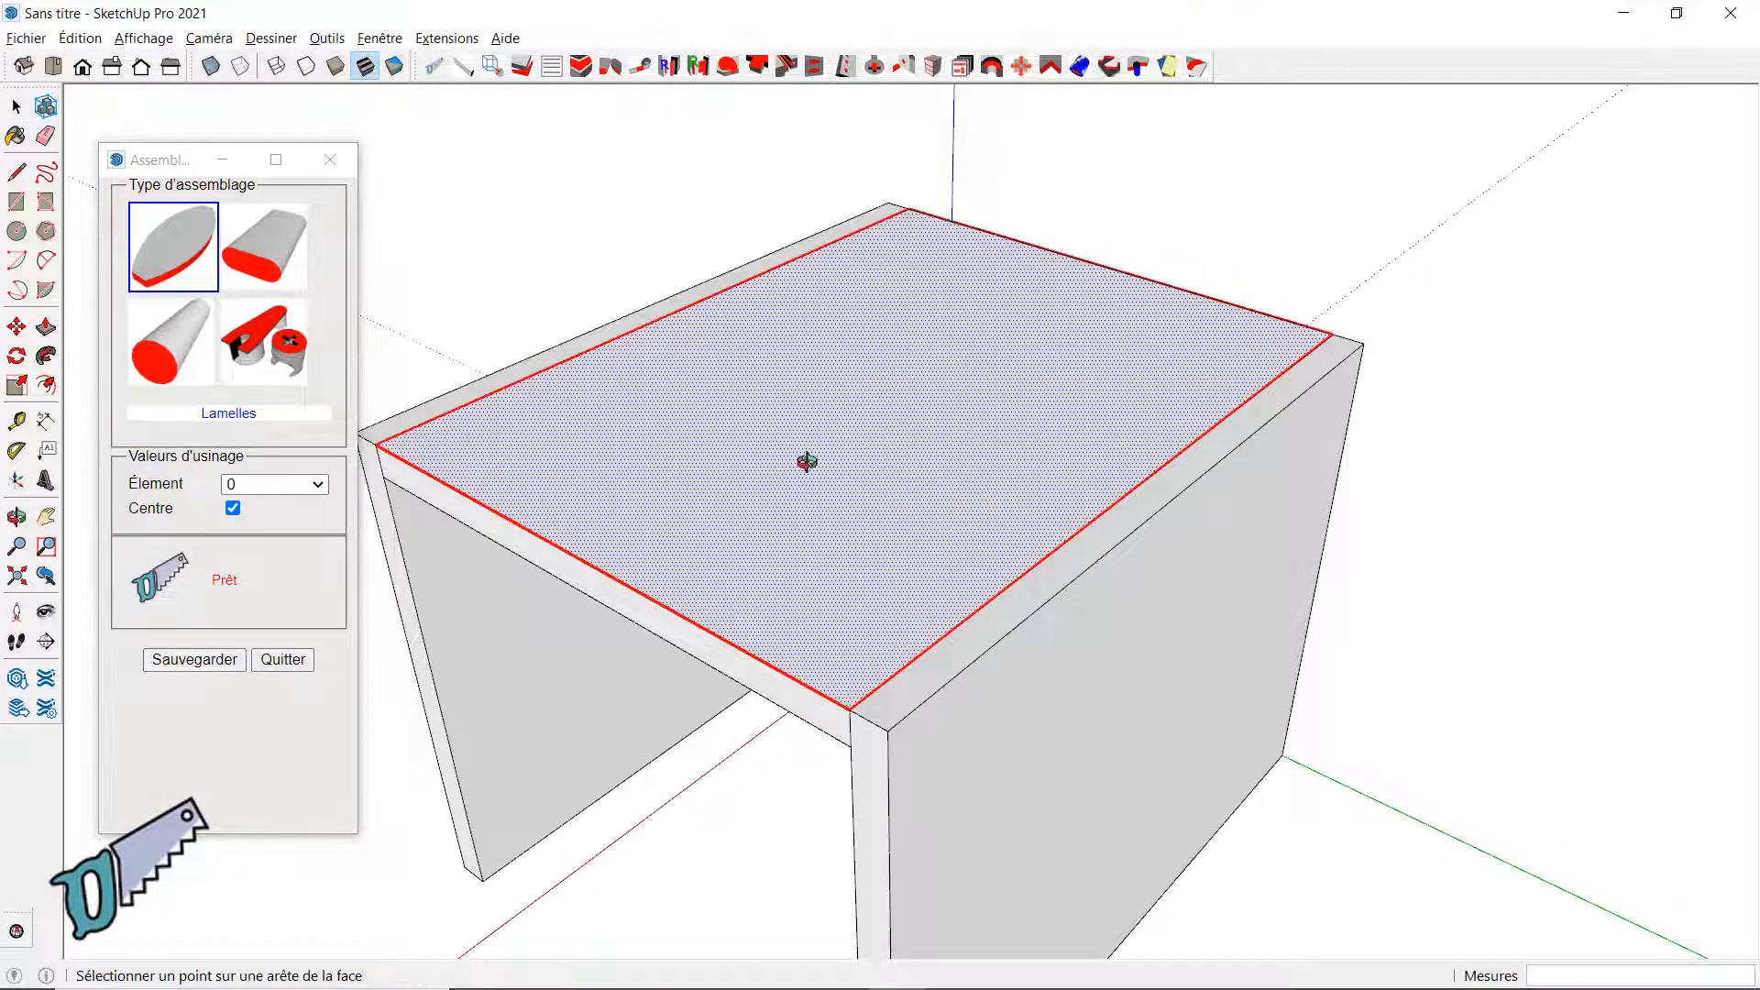
middle_click_drag(798, 464, 985, 506)
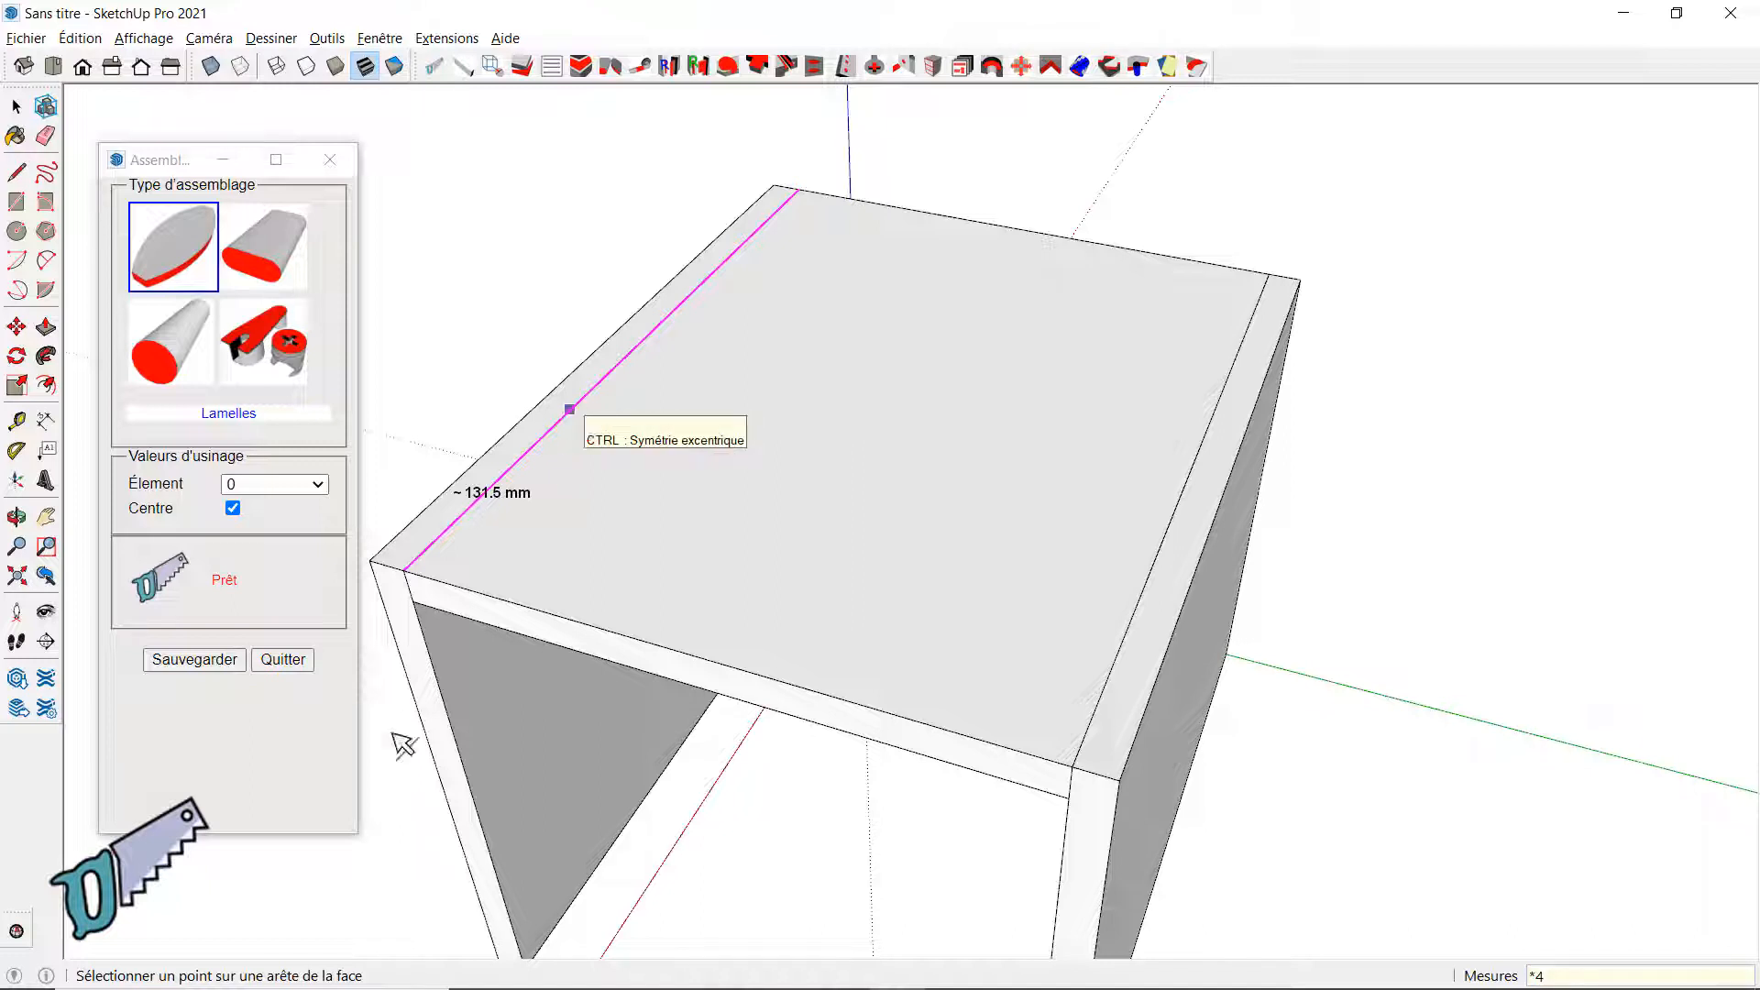
left_click(282, 659)
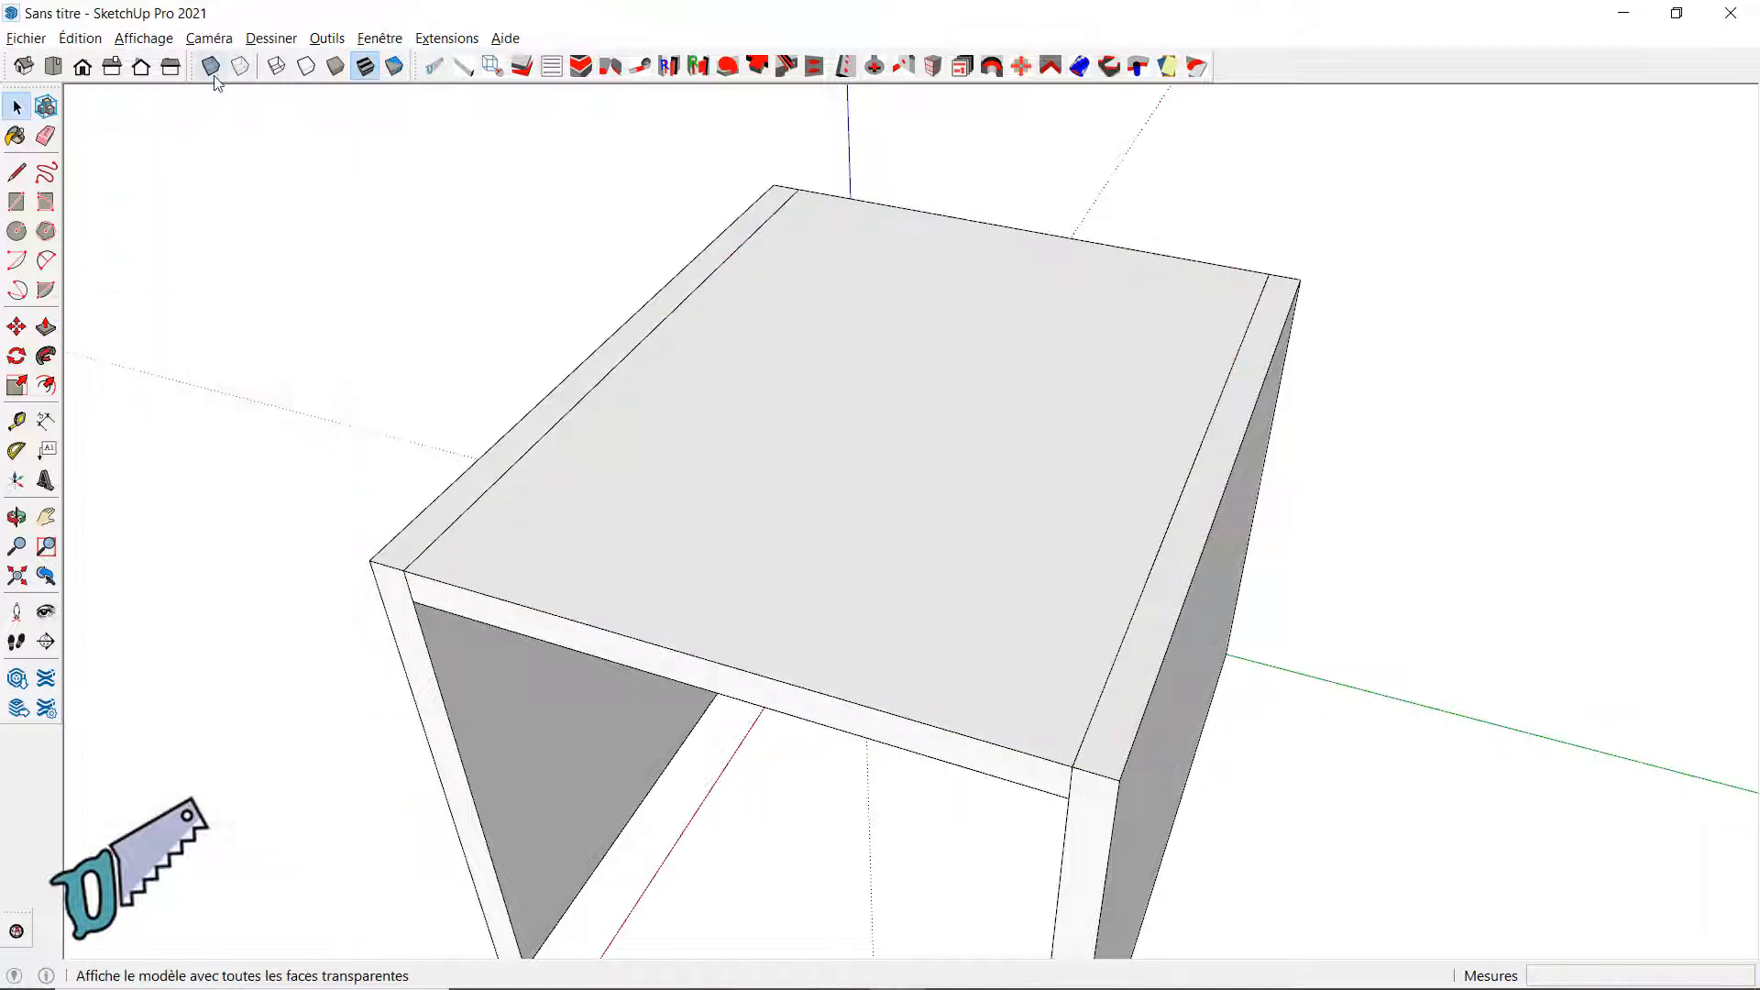
Step: Turn on X-ray display and select each side panel in turn to inspect the biscuits along both joints
left_click(211, 66)
middle_click_drag(669, 447, 1317, 680)
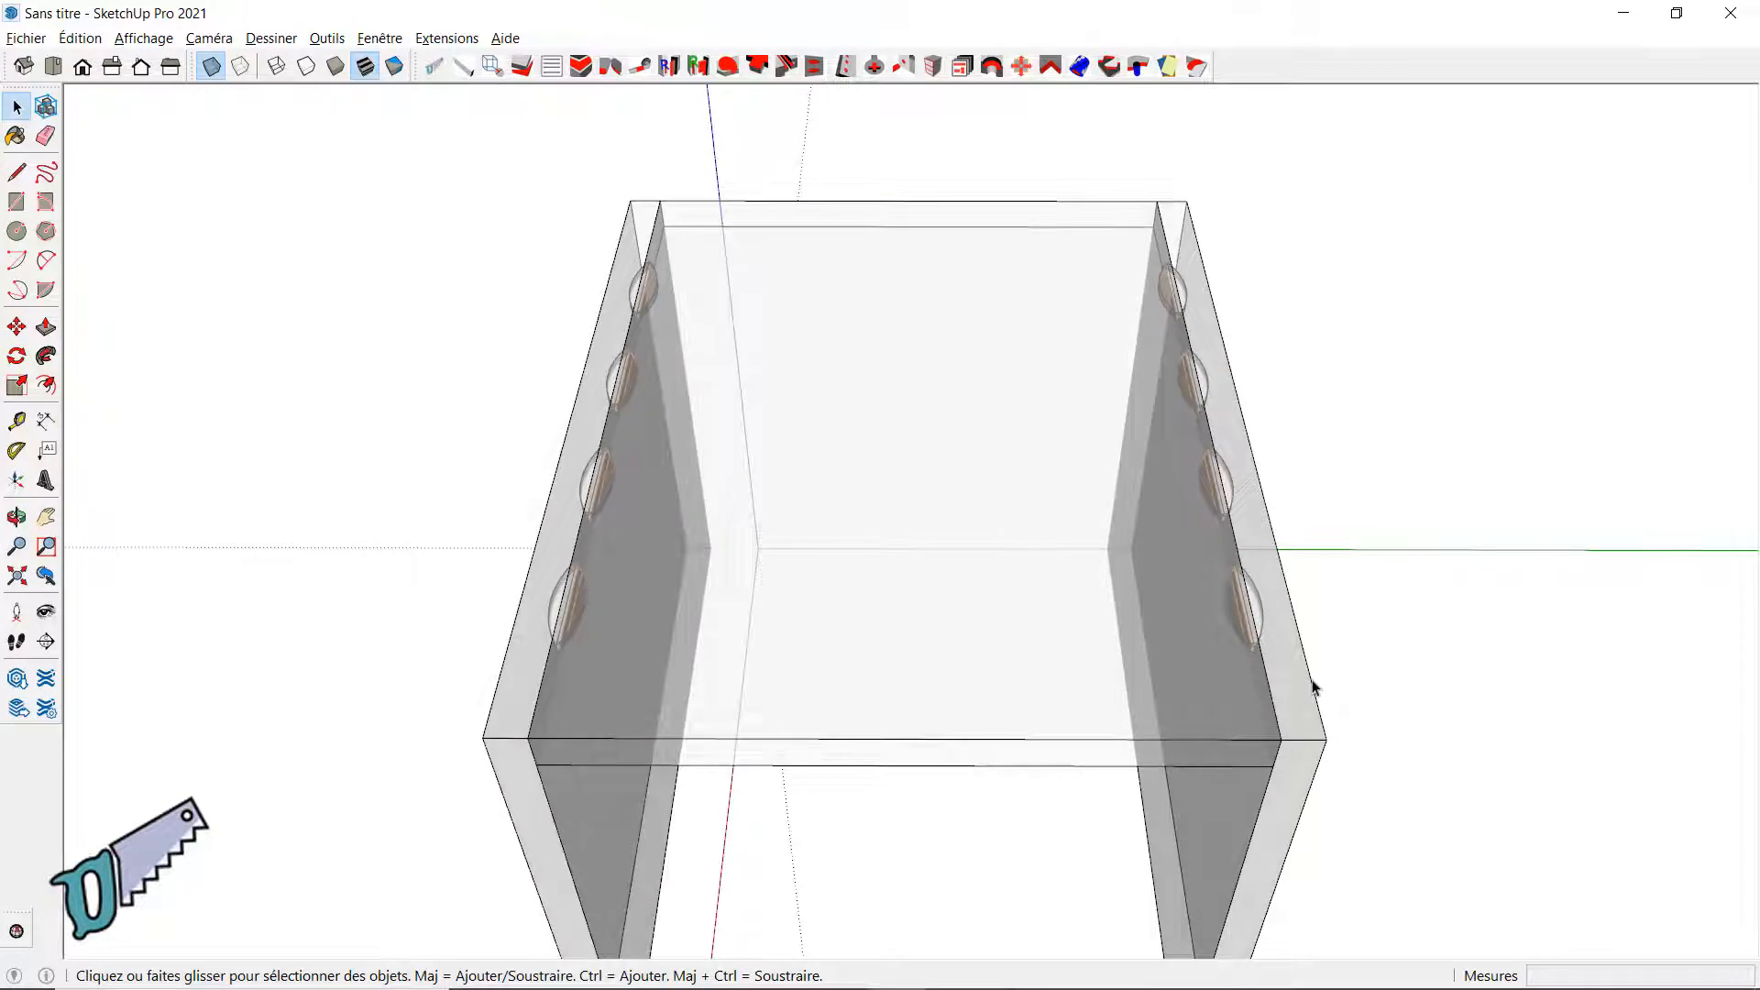
left_click(1294, 690)
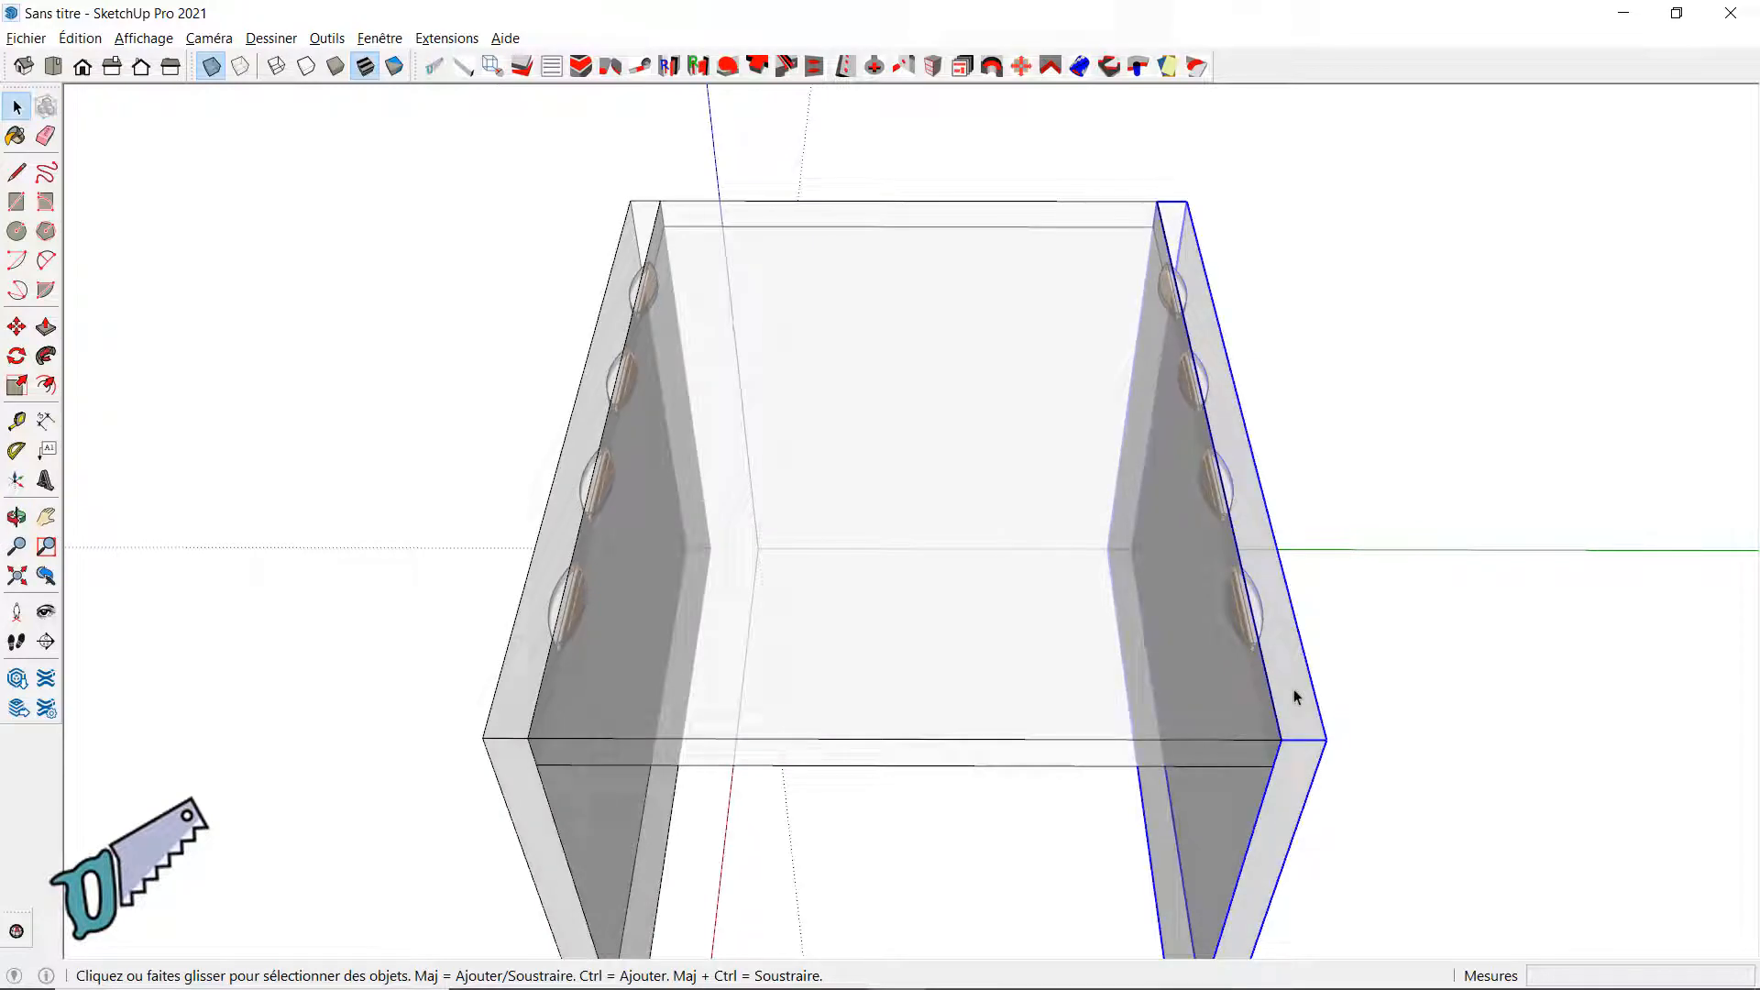
left_click(532, 690)
middle_click_drag(1199, 625, 877, 583)
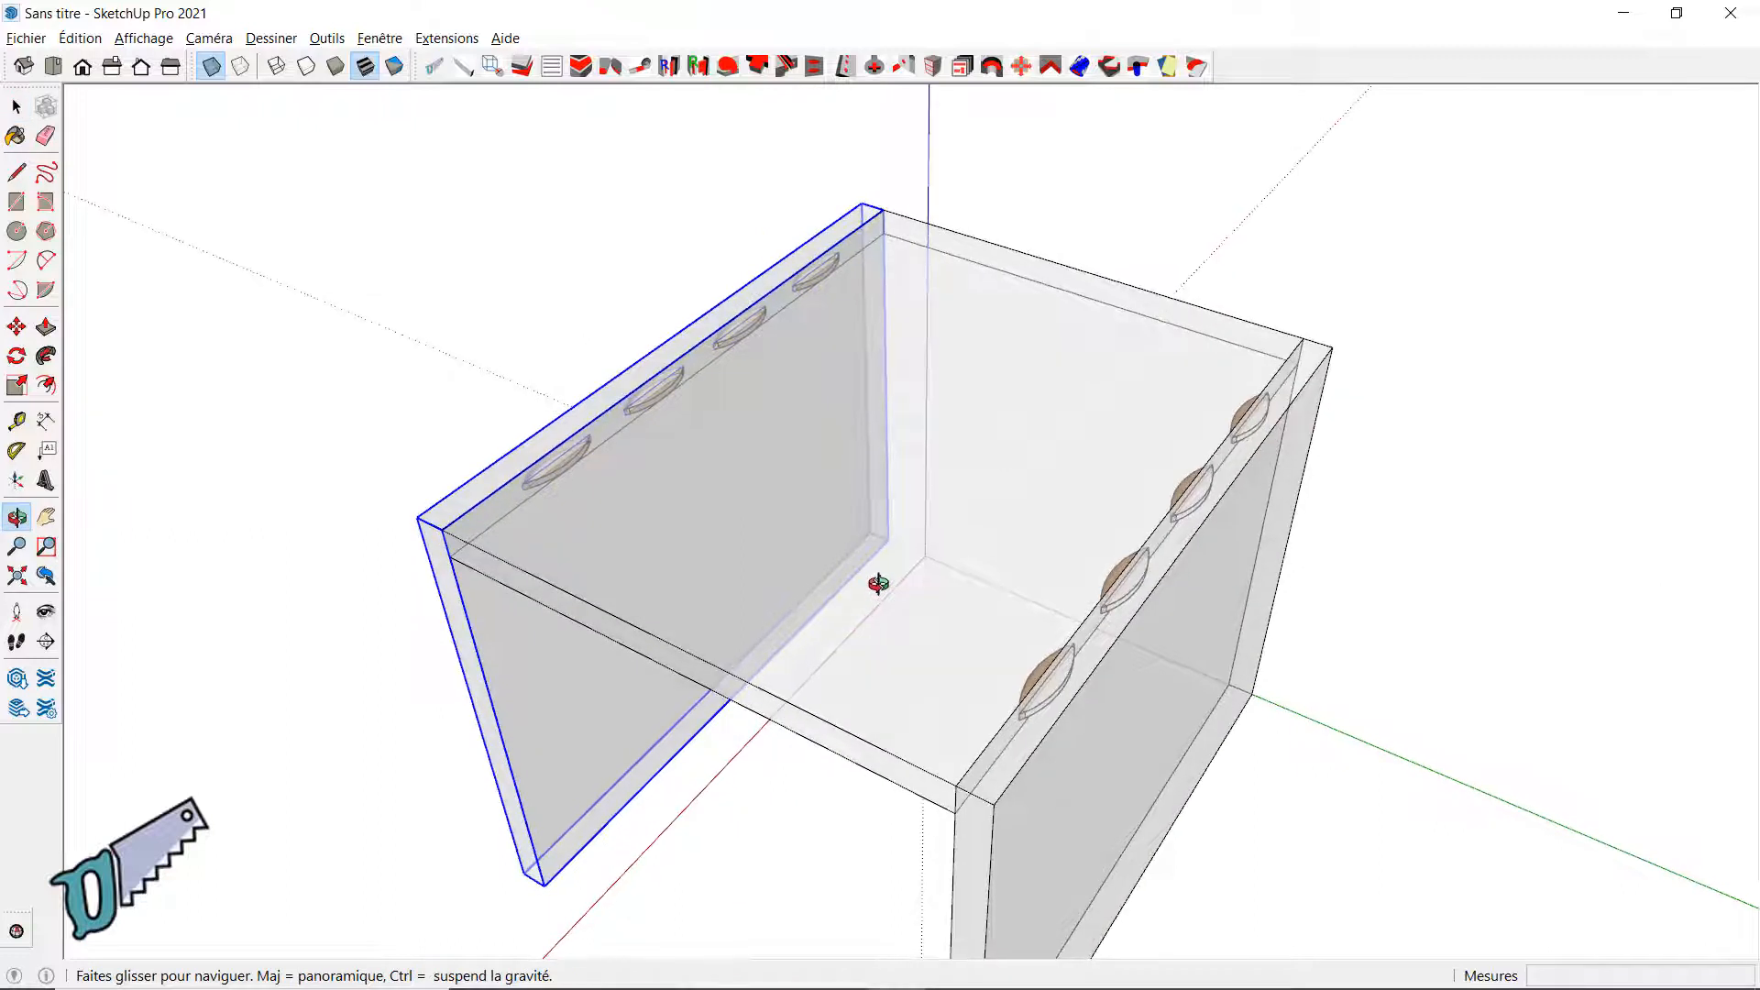
Step: Review the machining options of the other assembly types, including Tourillons and Excentriques, and close the assembly tool without inserting any
left_click(608, 67)
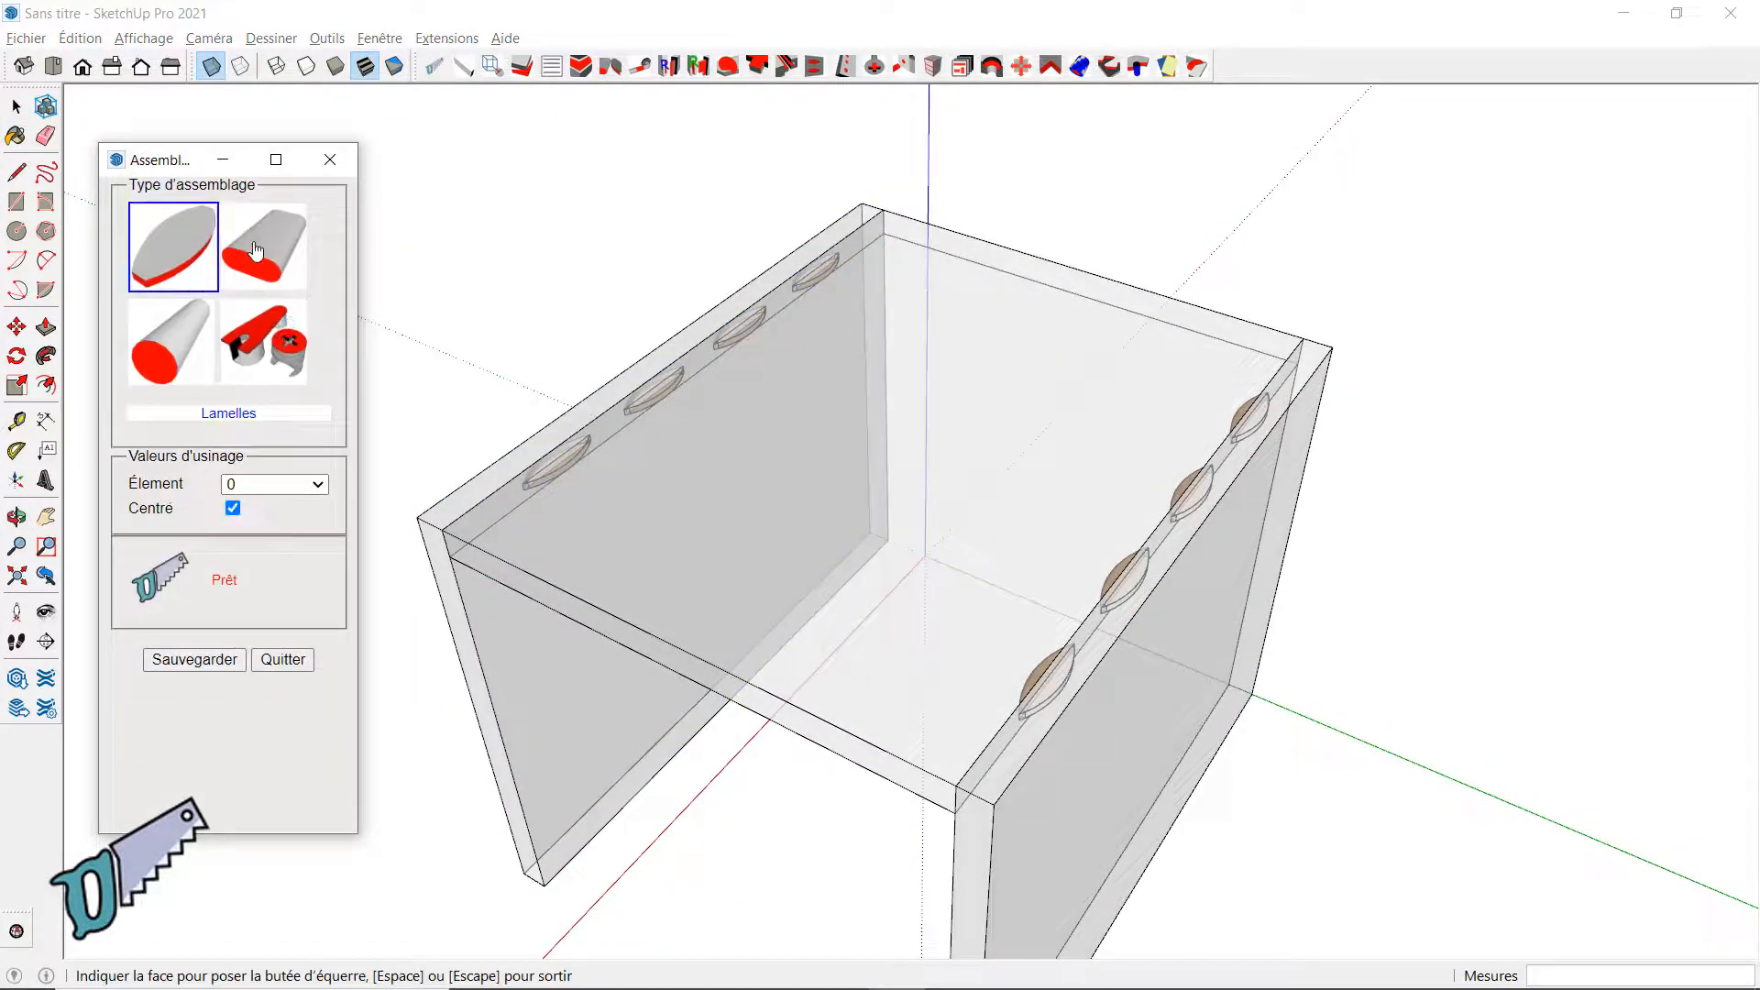
left_click(257, 252)
left_click(166, 358)
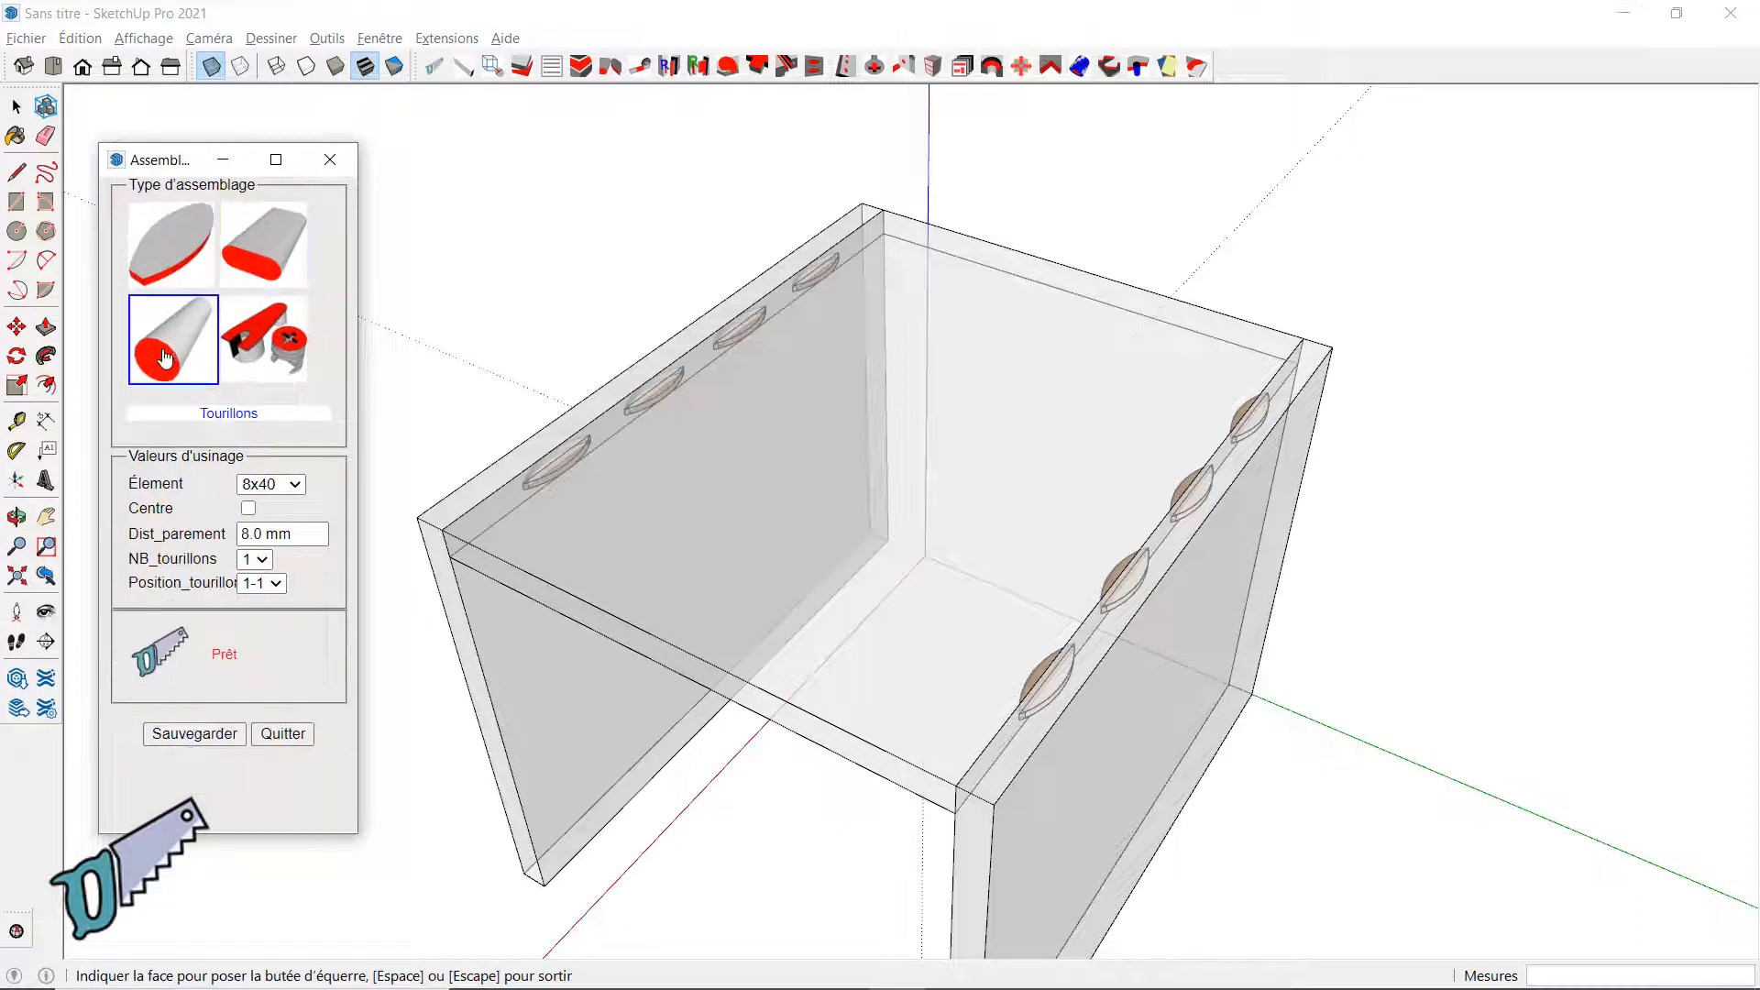
left_click(275, 356)
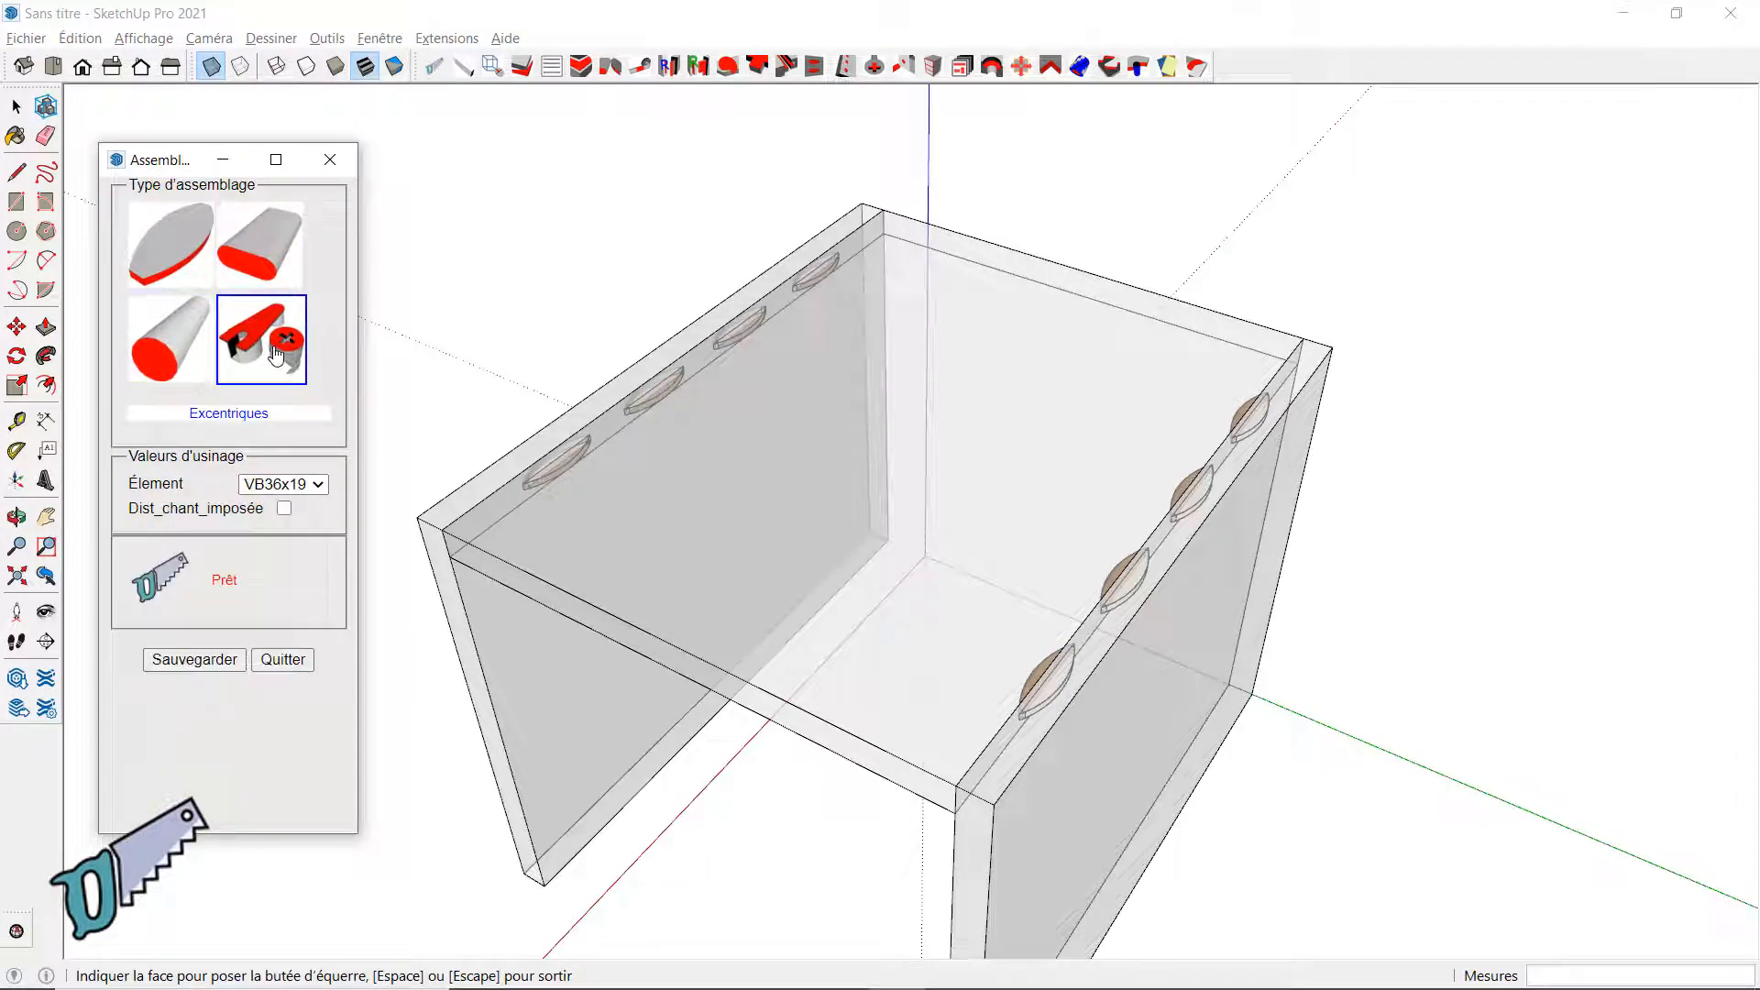
left_click(288, 666)
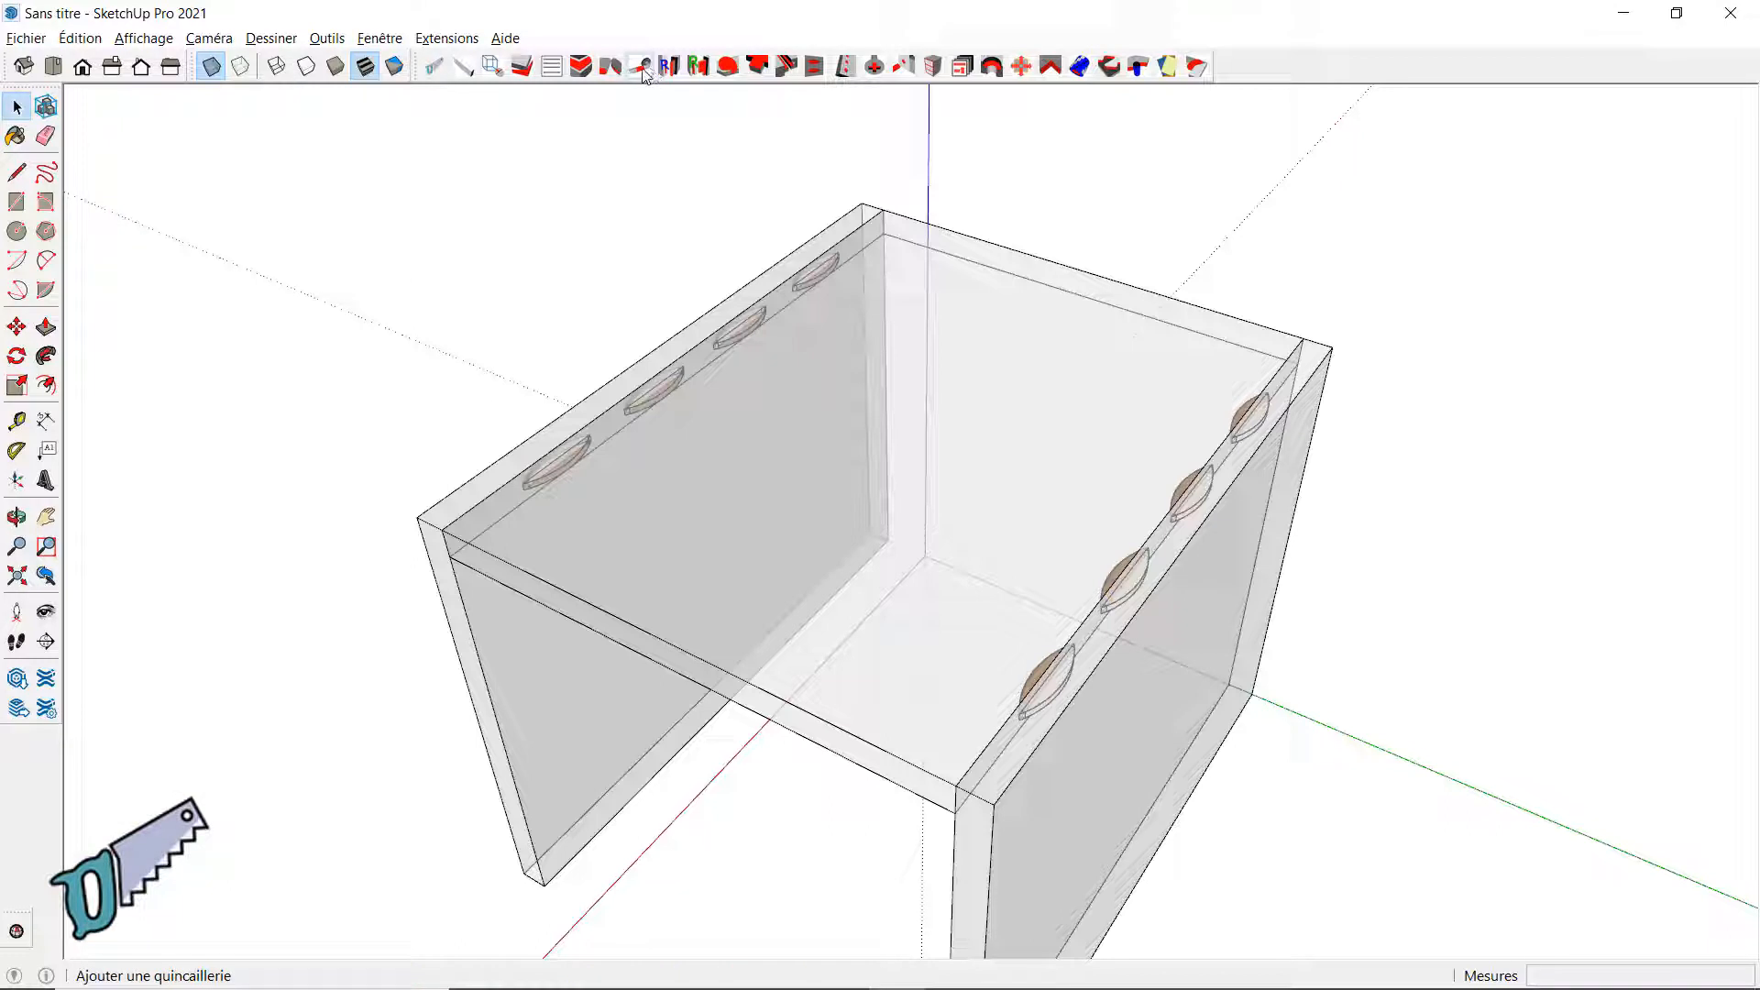
left_click(641, 67)
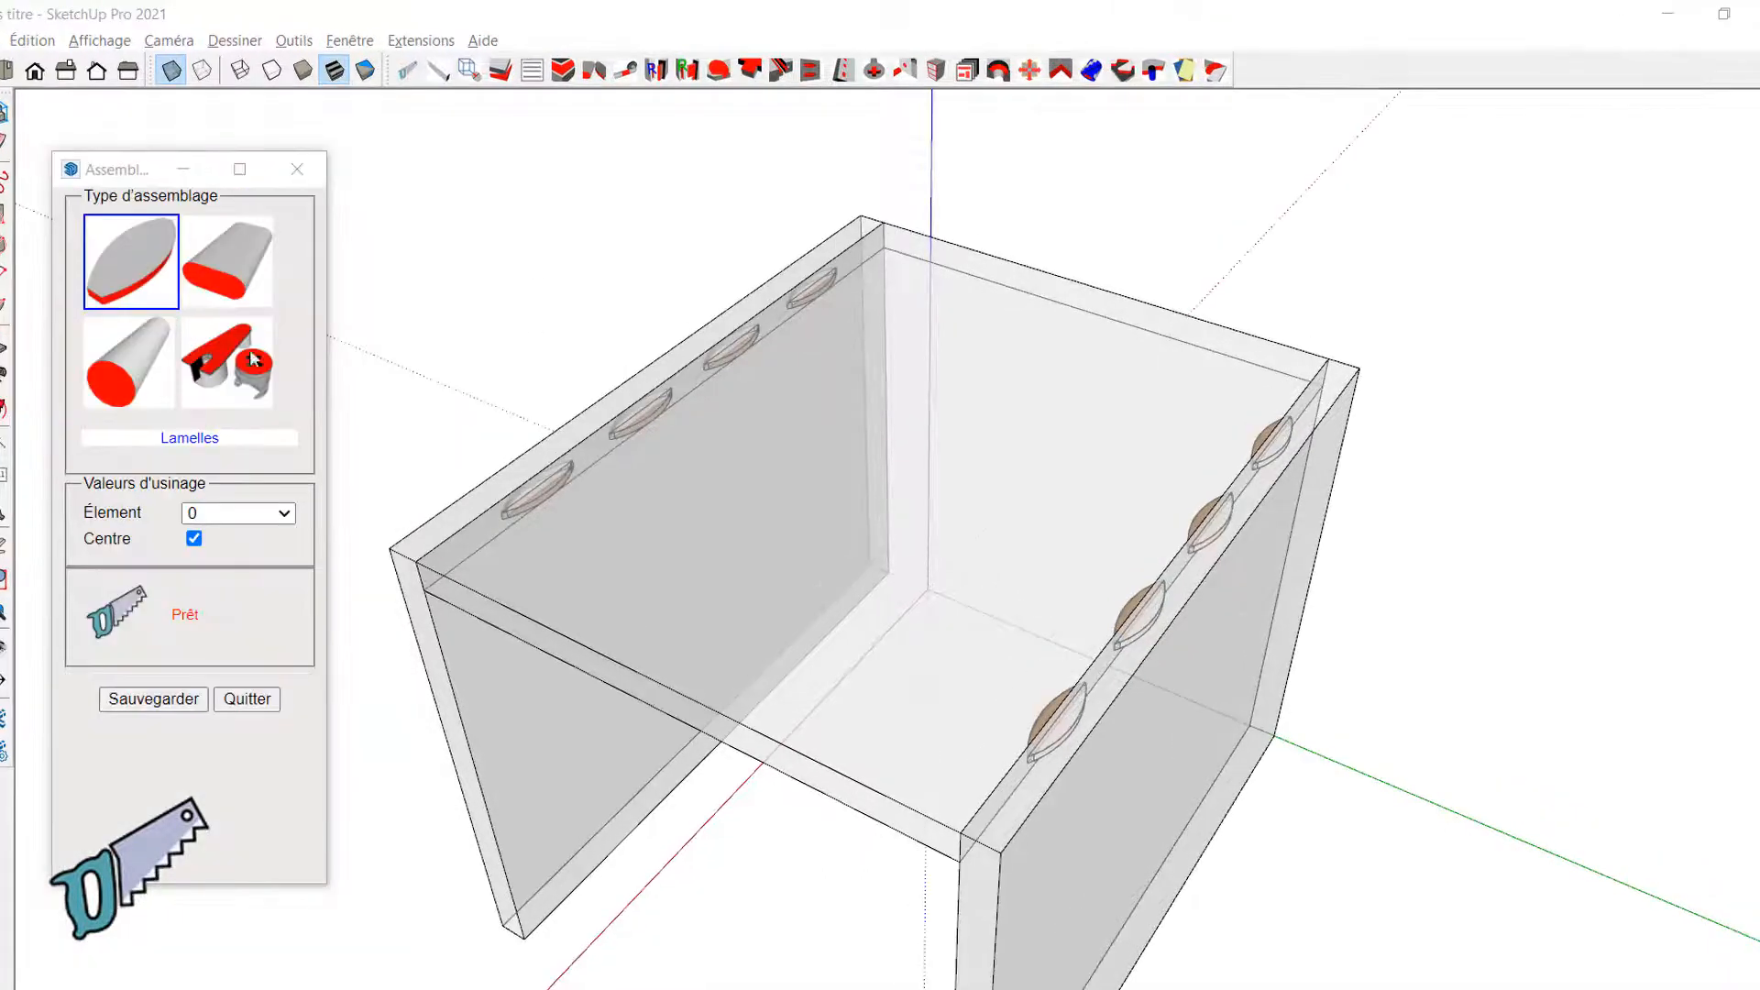
left_click(226, 287)
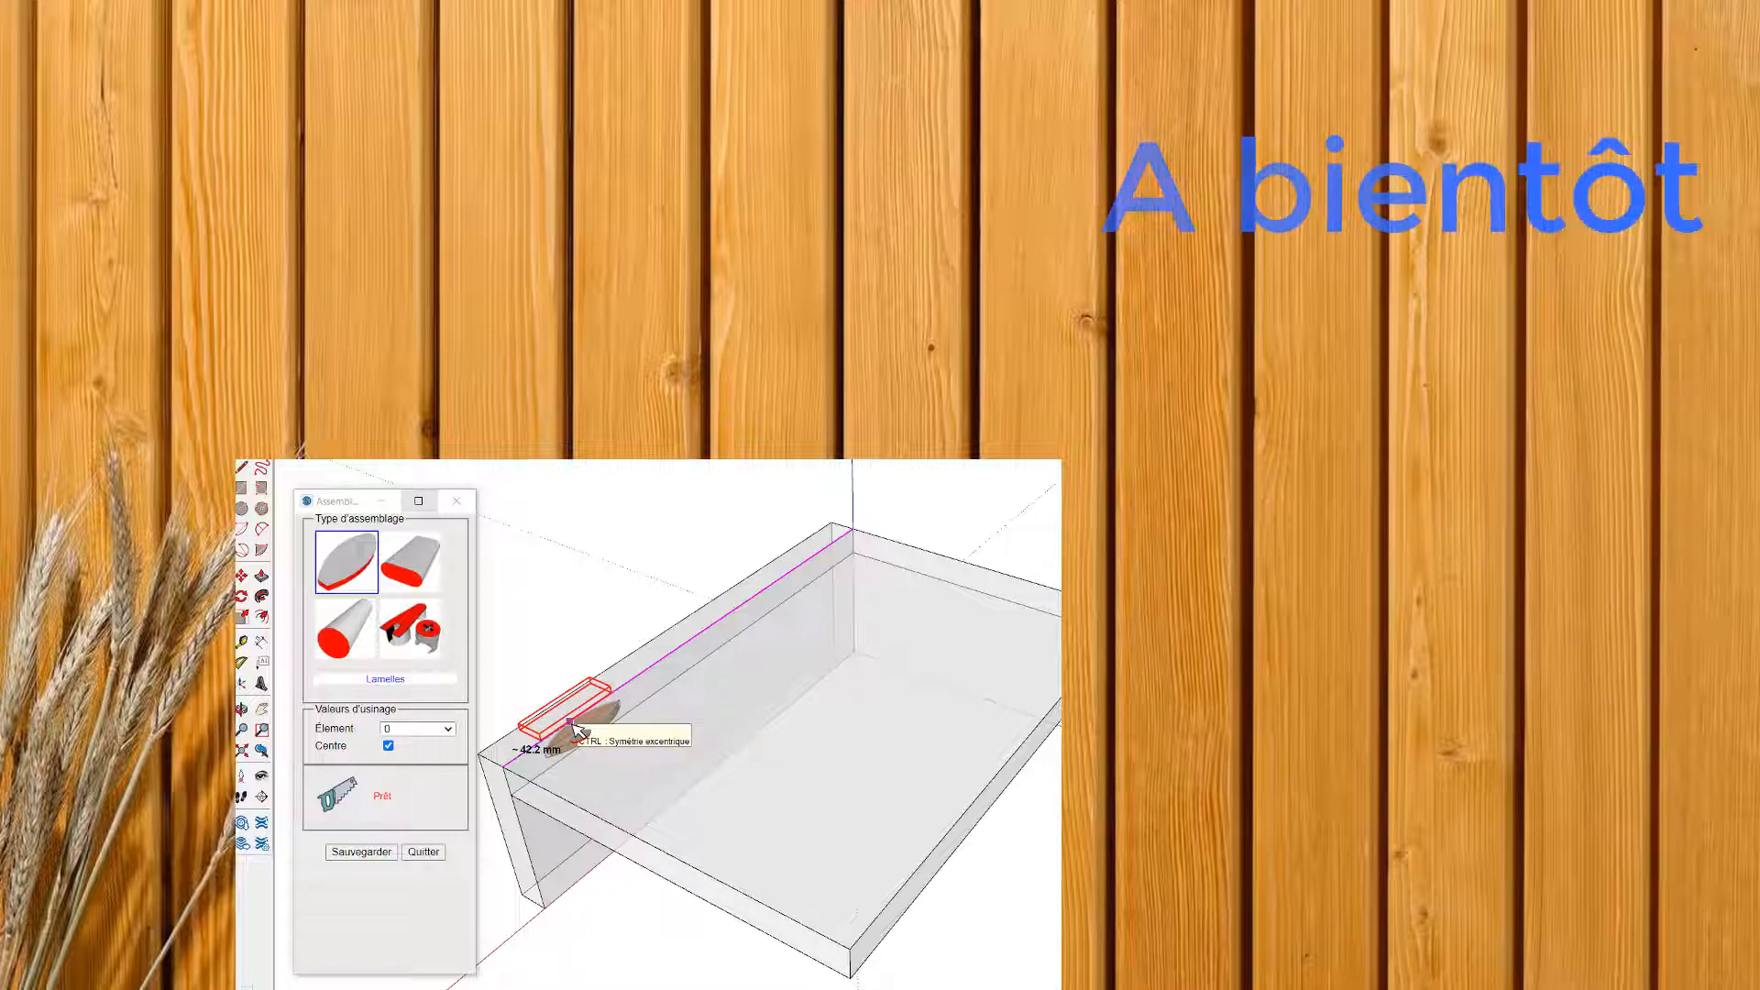
left_click(575, 728)
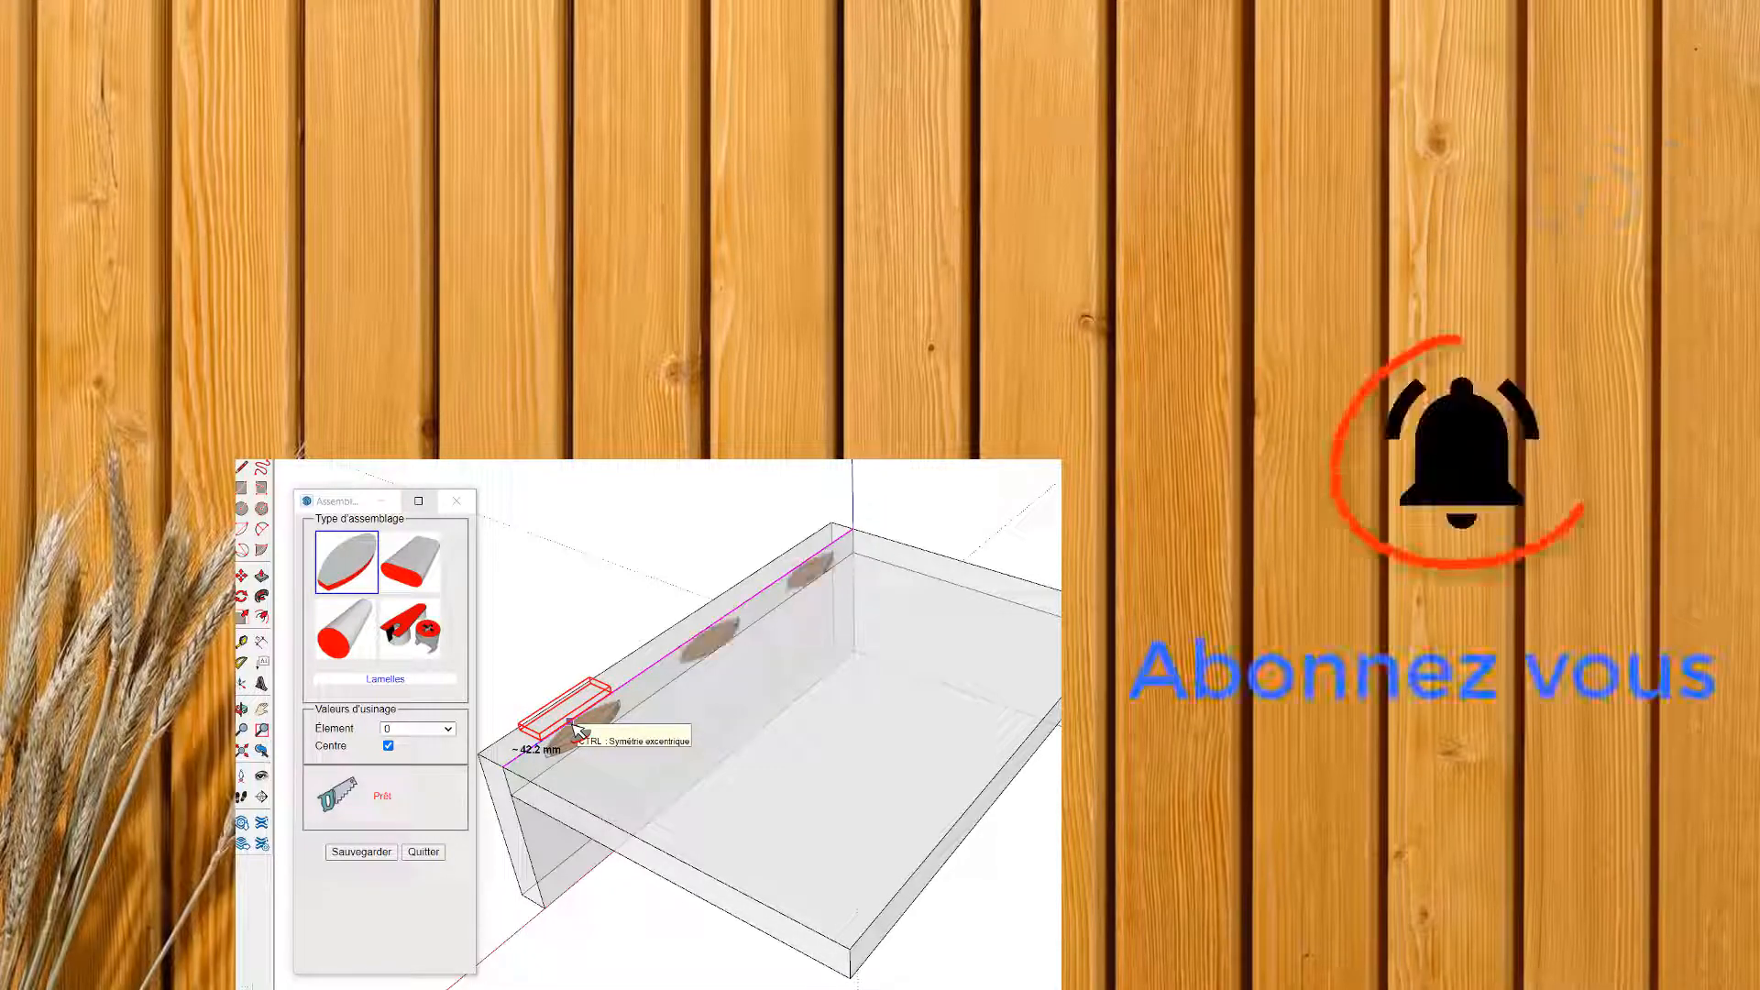